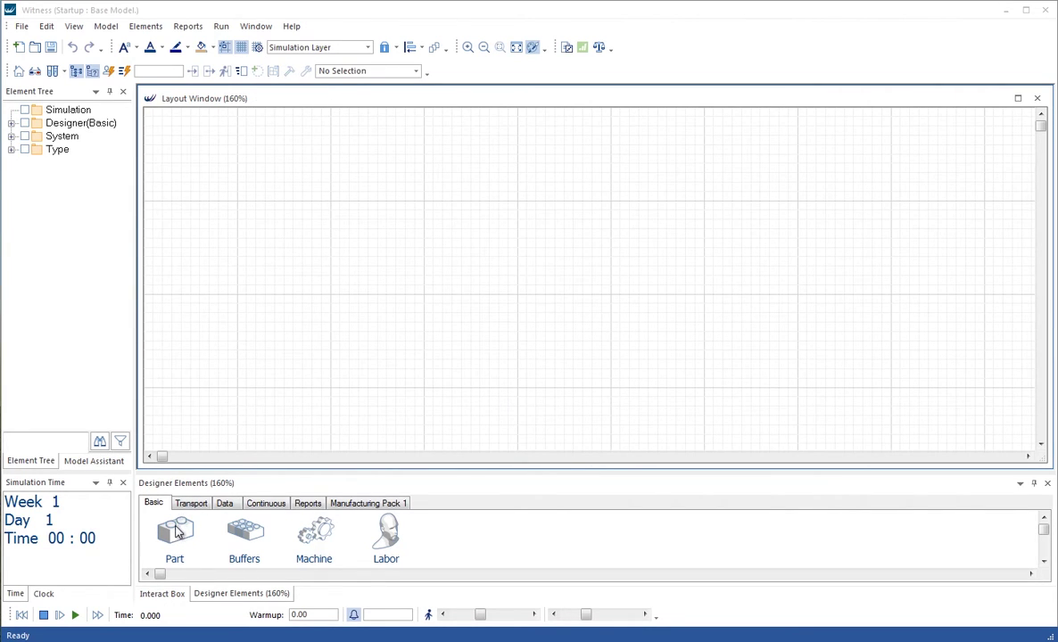
Add a new part to the layout and name it P1
{"action": "left_click_drag", "start_coordinate": [174, 535], "coordinate": [236, 164]}
{"action": "left_click", "coordinate": [254, 114]}
{"action": "type", "text": "P1"}
{"action": "key", "text": "Return"}
{"action": "left_click", "coordinate": [341, 198]}
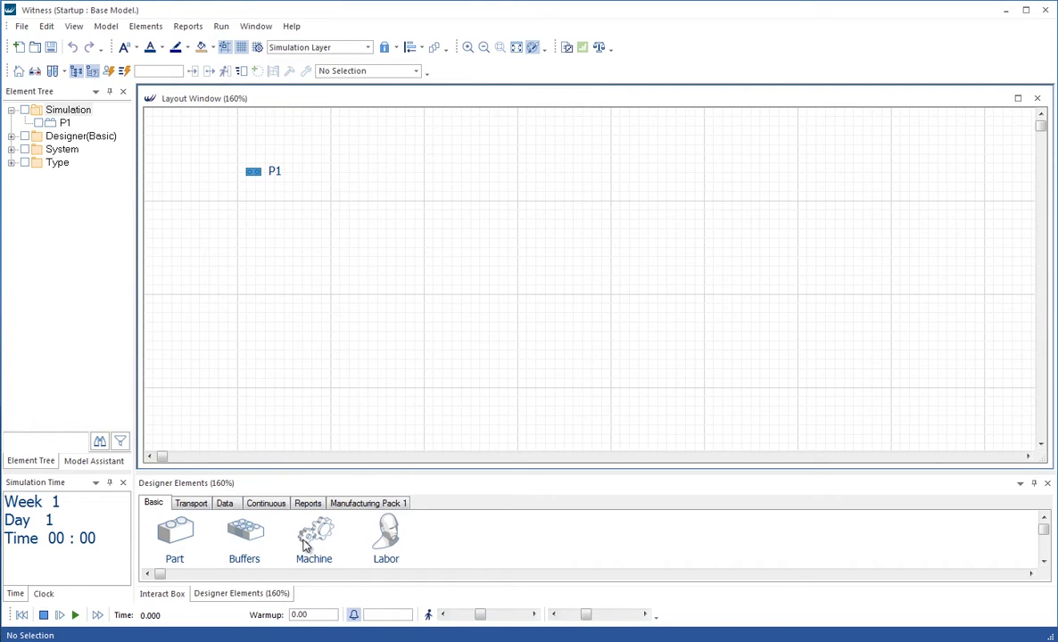
Place a Manufacturing Pack 1 workbench, Workbench001, to the right of P1
{"action": "left_click", "coordinate": [363, 504]}
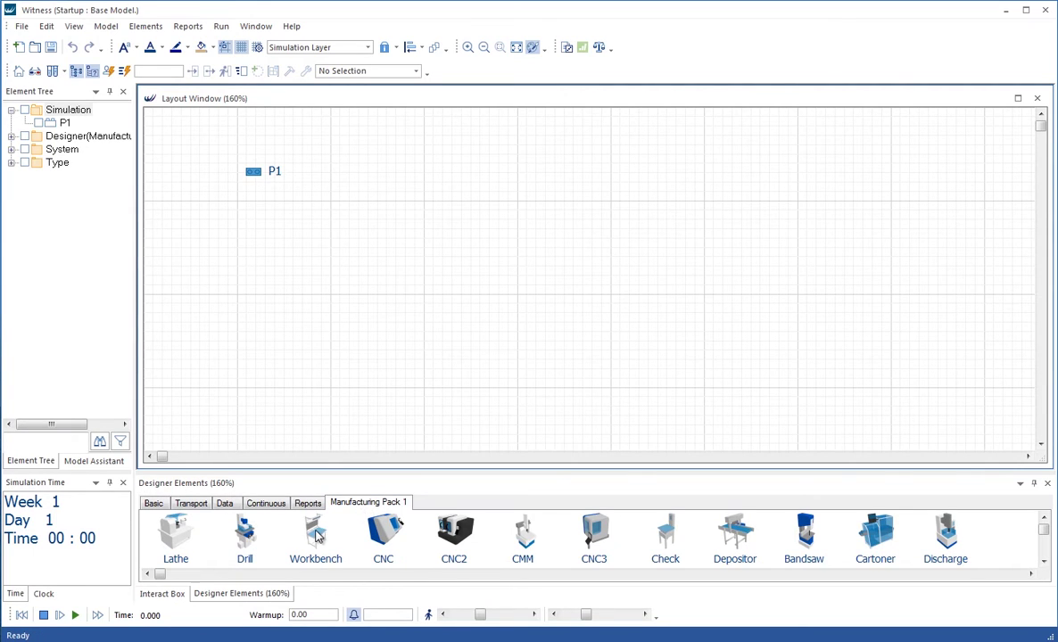
{"action": "left_click_drag", "start_coordinate": [314, 534], "coordinate": [306, 145]}
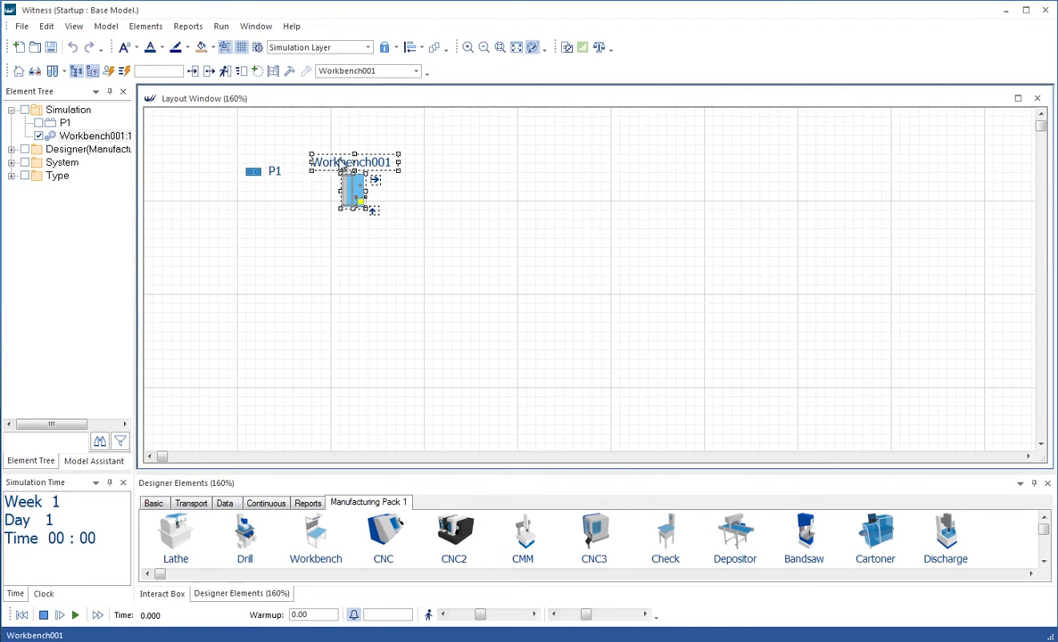
{"action": "left_click", "coordinate": [401, 191]}
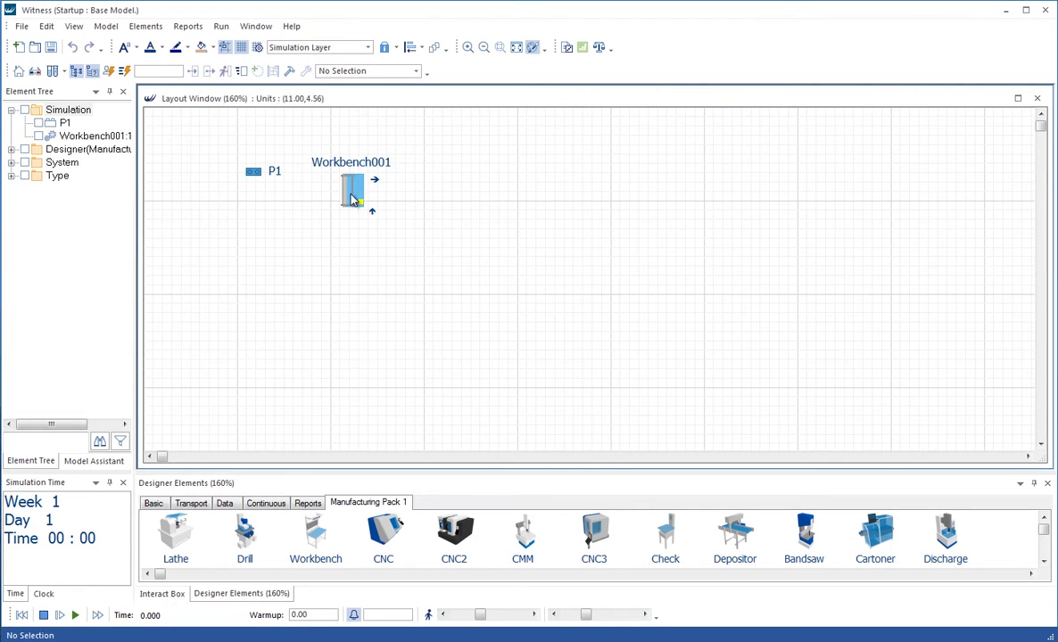
Enter 1.85 as Workbench001's Cycle Time on the General tab and confirm
{"action": "double_click", "coordinate": [353, 198]}
{"action": "double_click", "coordinate": [361, 528]}
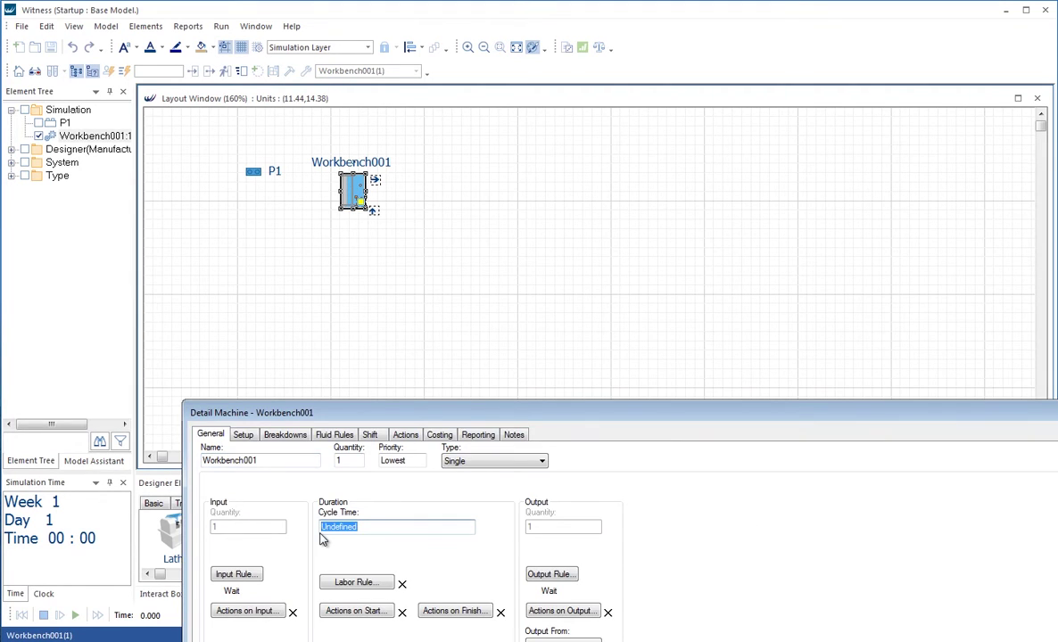
{"action": "type", "text": "1.85"}
{"action": "left_click_drag", "start_coordinate": [800, 416], "coordinate": [684, 249]}
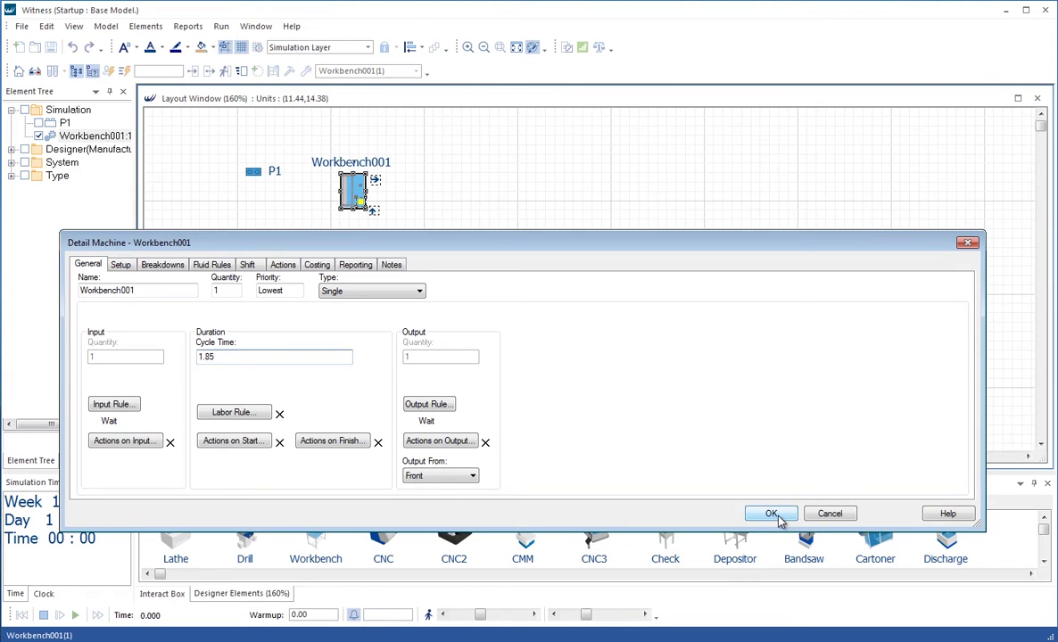
{"action": "left_click", "coordinate": [773, 515]}
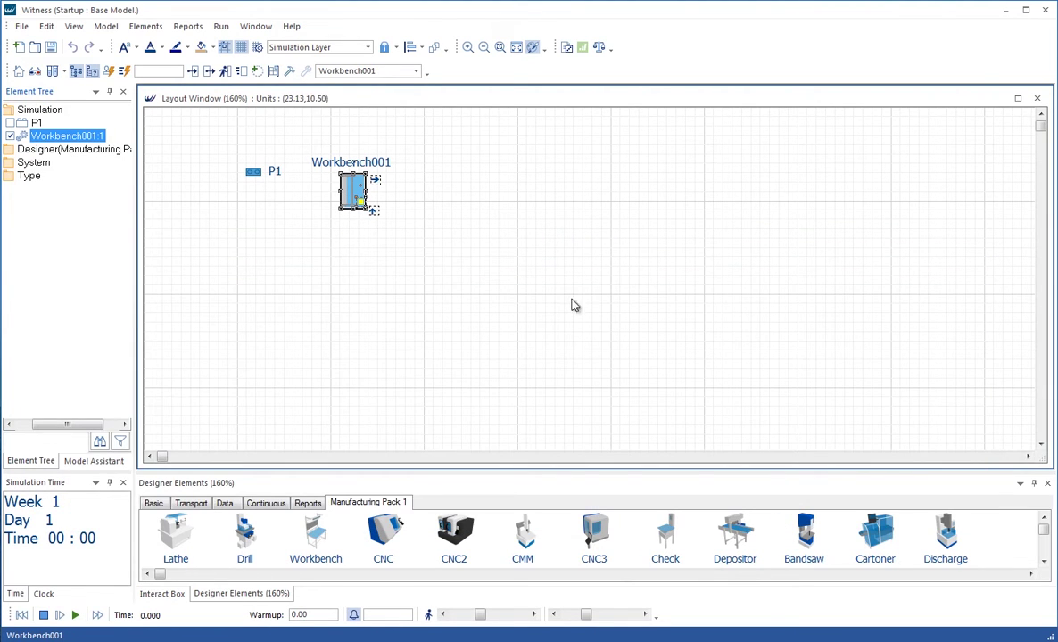
Add a No. of Operations breakdown of UNIFORM(25,50) with Repair Time 45 to Workbench001
{"action": "double_click", "coordinate": [355, 186]}
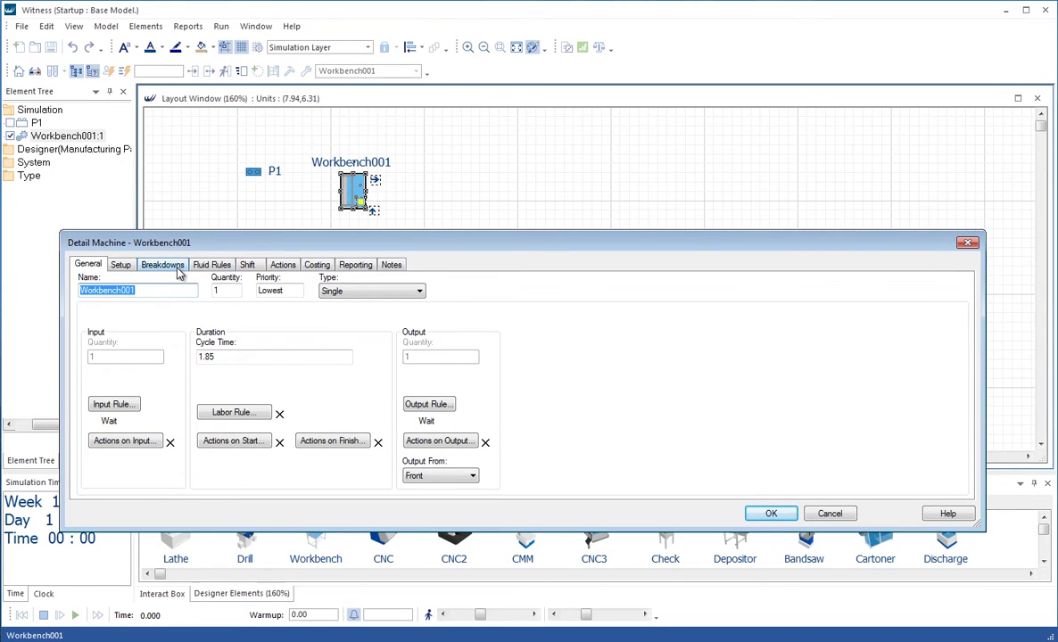
{"action": "left_click", "coordinate": [166, 265]}
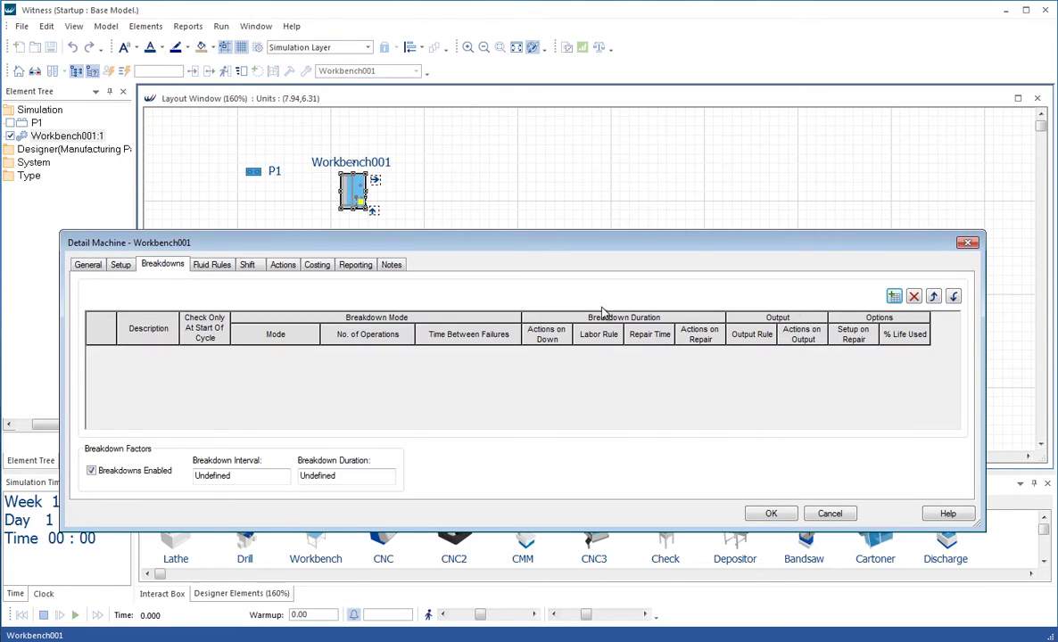
{"action": "left_click", "coordinate": [895, 296]}
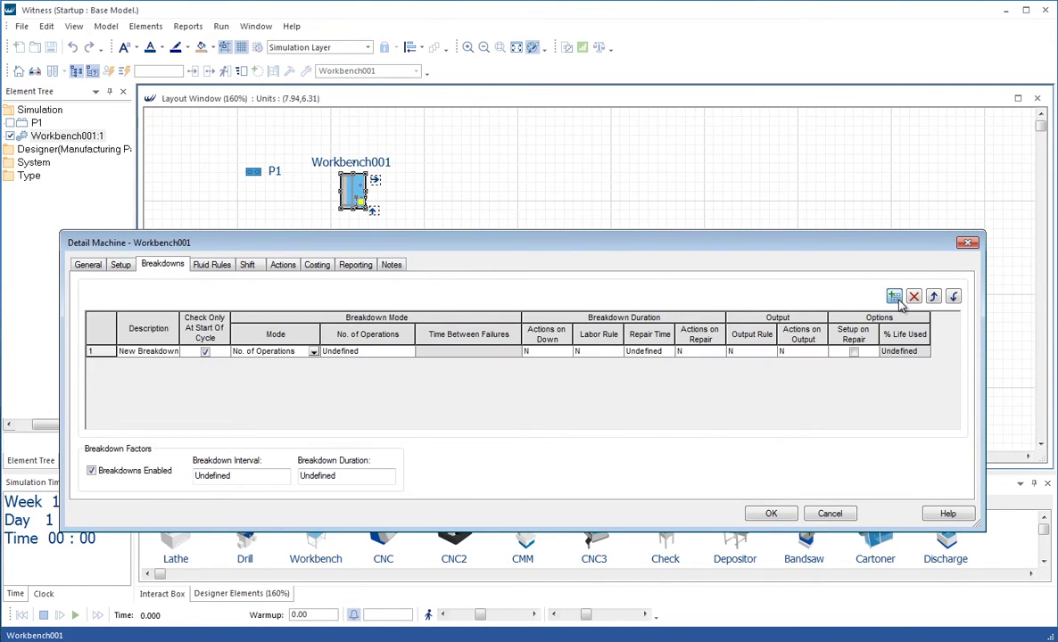
{"action": "left_click", "coordinate": [312, 351]}
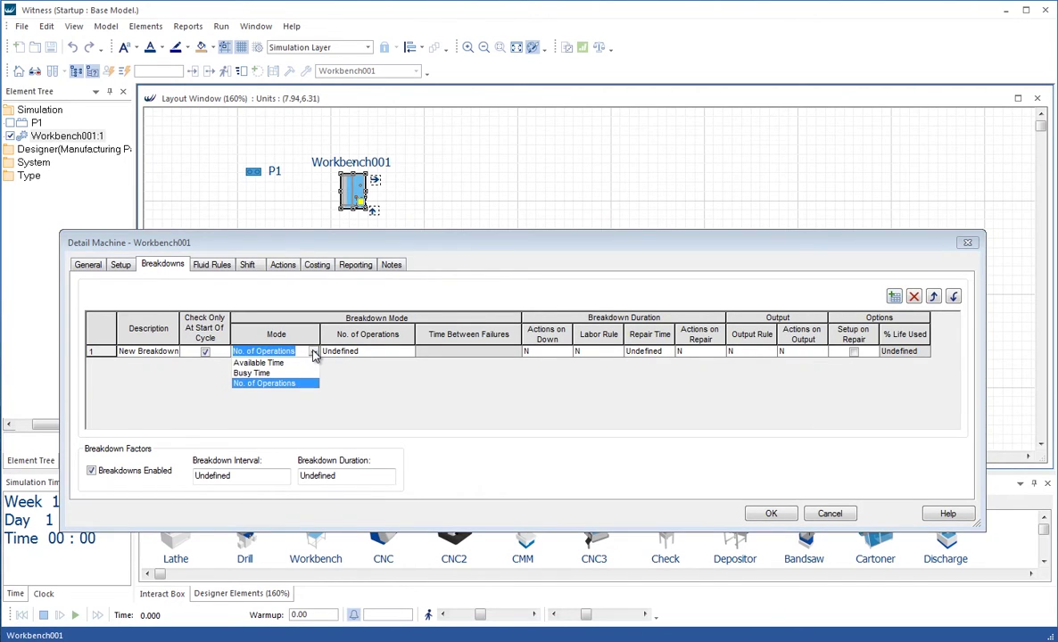
{"action": "left_click", "coordinate": [275, 385]}
{"action": "left_click", "coordinate": [369, 353]}
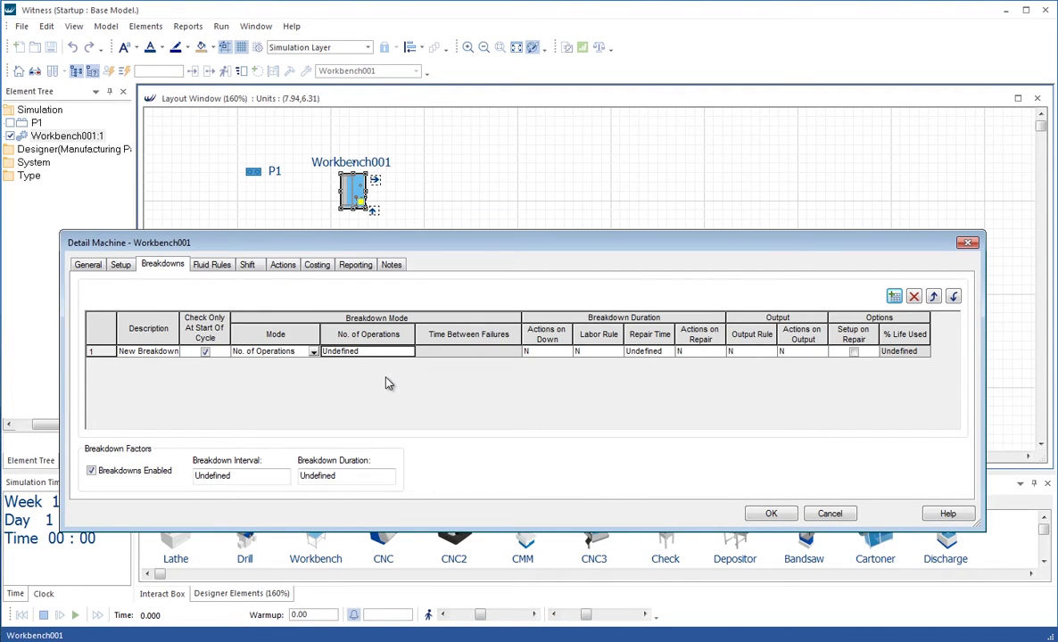
{"action": "type", "text": "UNIFORM(25,50"}
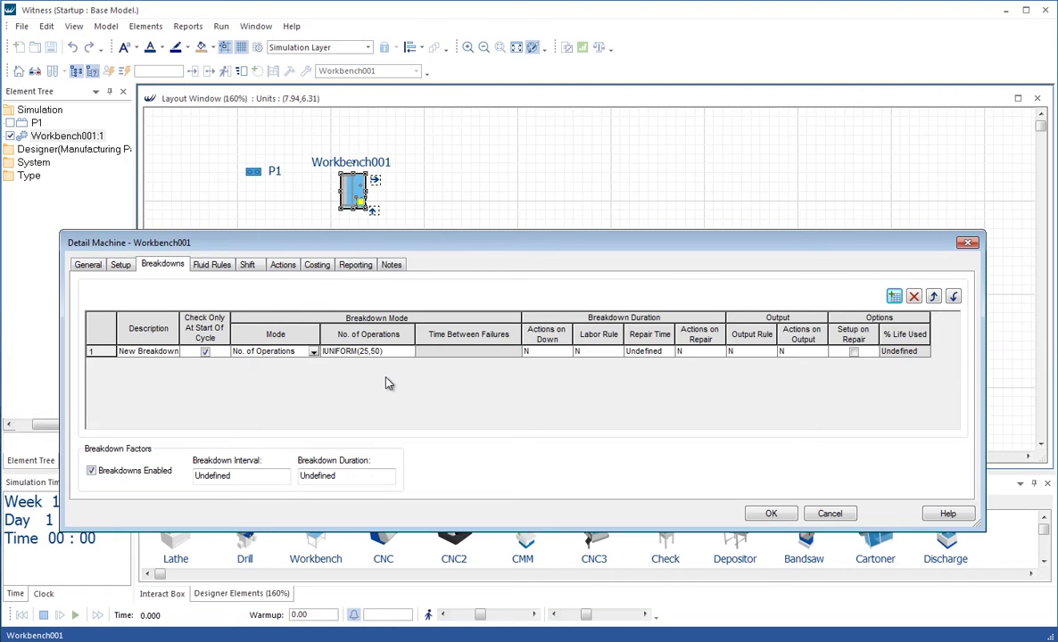
{"action": "left_click", "coordinate": [663, 350]}
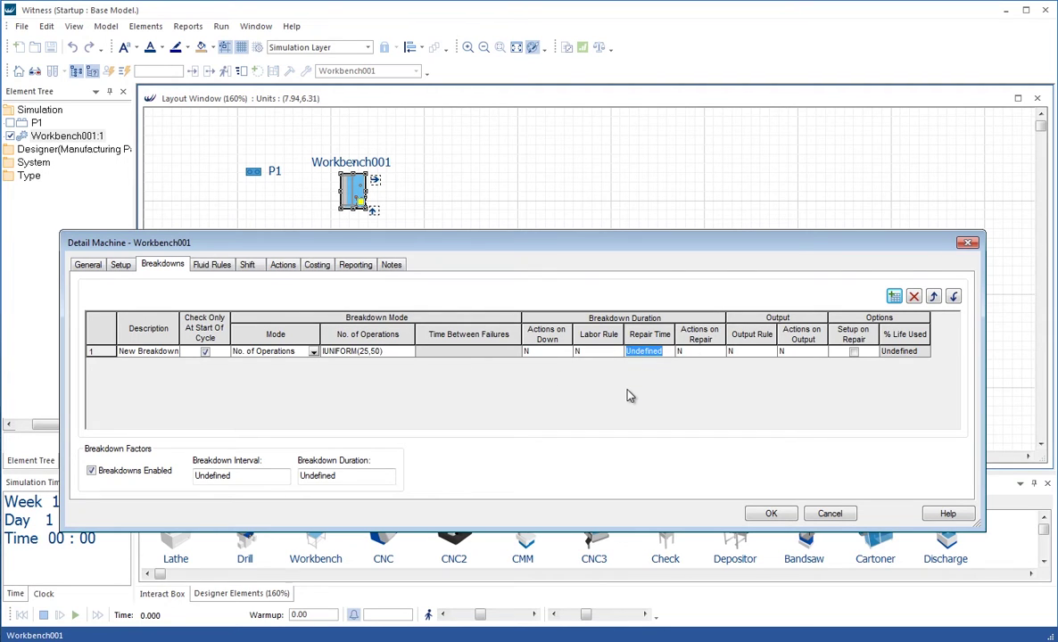
{"action": "type", "text": "45"}
{"action": "left_click", "coordinate": [770, 513]}
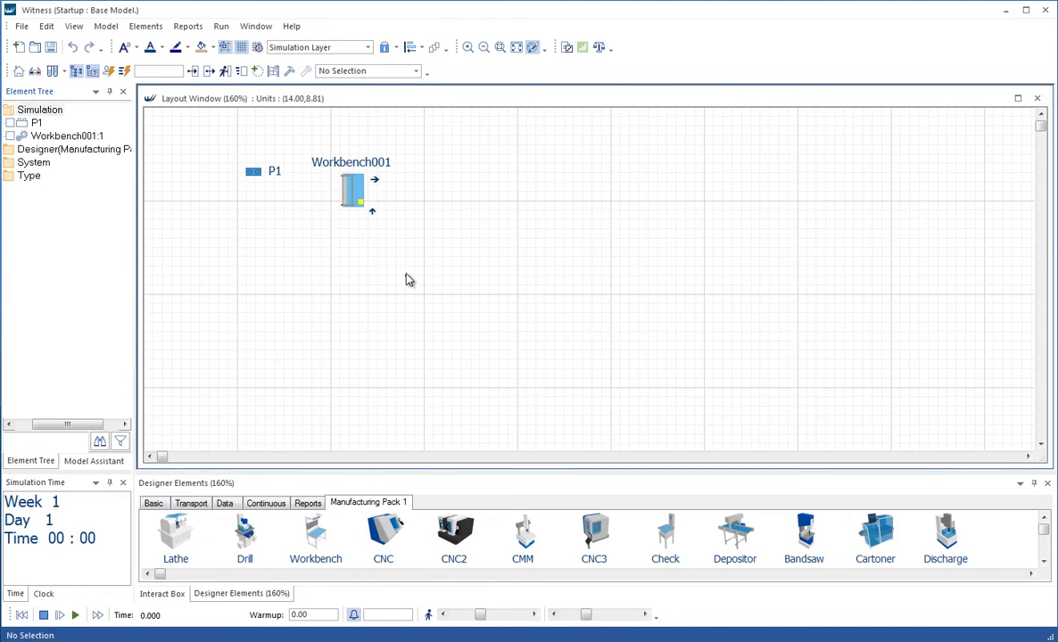
Clone Workbench001 to create Workbench002 placed below it
{"action": "right_click", "coordinate": [353, 166]}
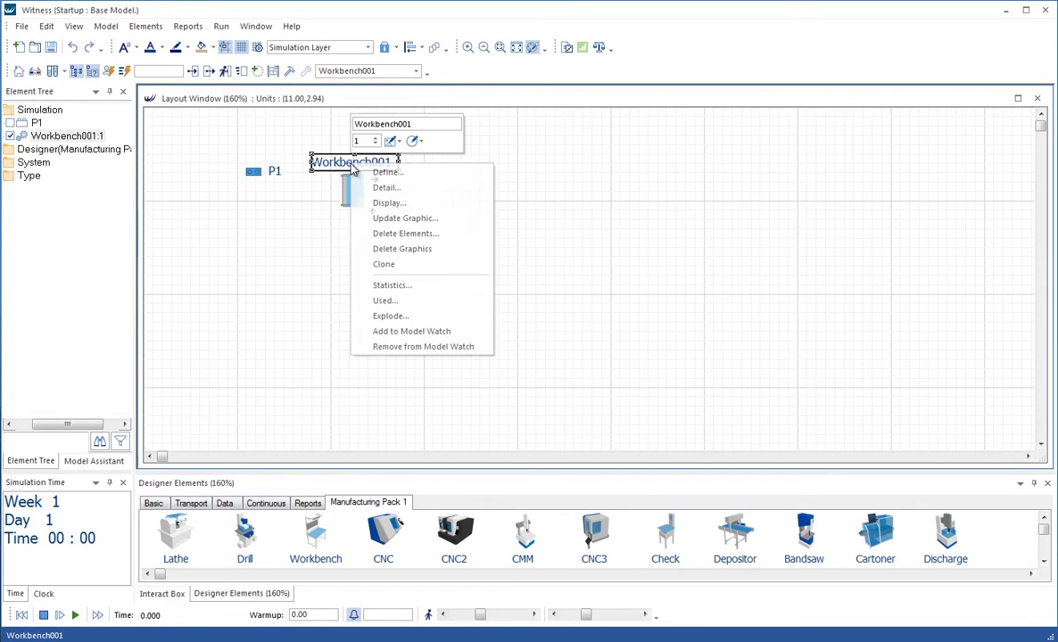
{"action": "left_click", "coordinate": [392, 264]}
{"action": "left_click", "coordinate": [331, 271]}
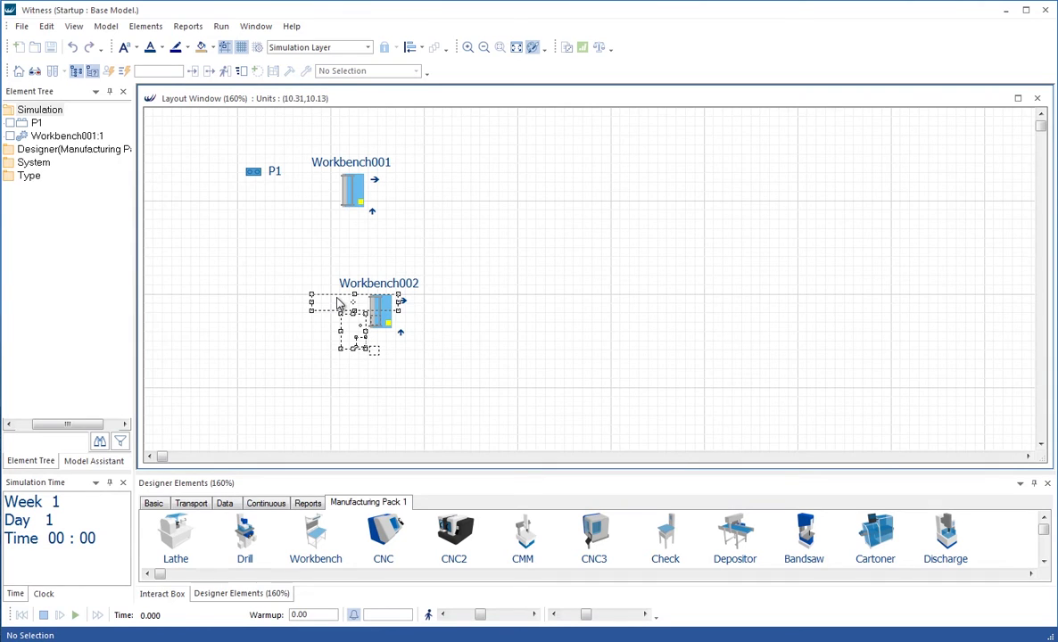
{"action": "left_click", "coordinate": [347, 276]}
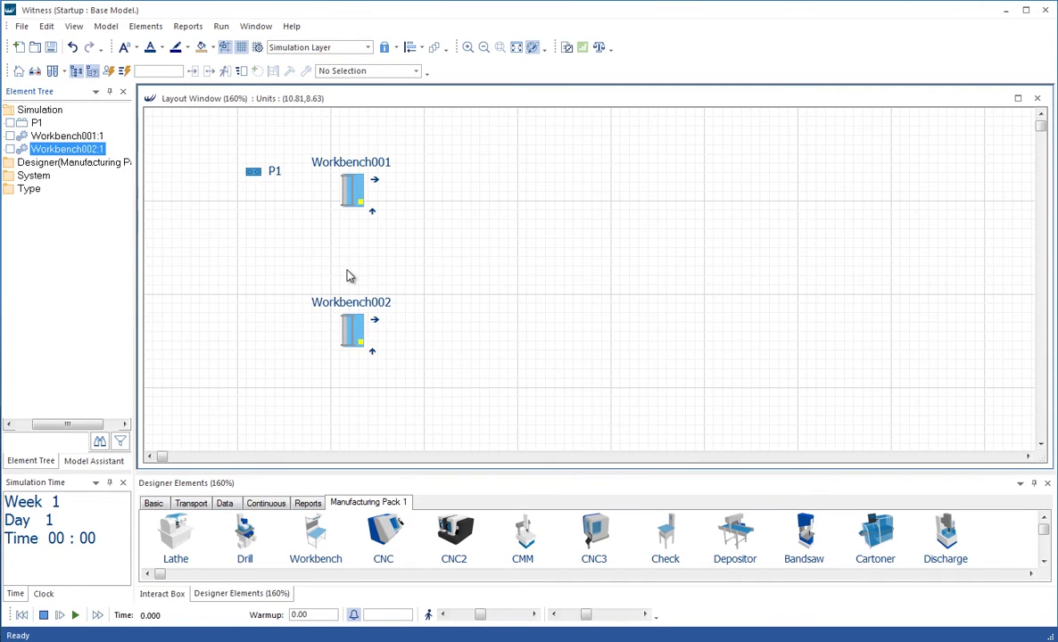
Place a continuous conveyor, ConvCont001, level with and right of Workbench001
{"action": "left_click", "coordinate": [191, 503]}
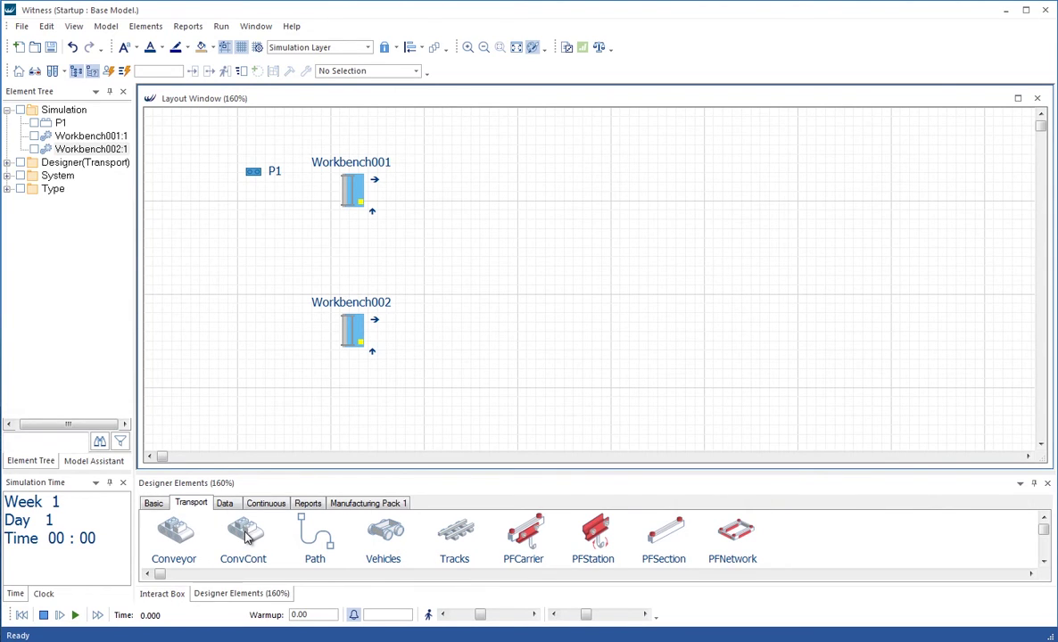
{"action": "left_click", "coordinate": [247, 535]}
{"action": "left_click", "coordinate": [396, 148]}
{"action": "left_click", "coordinate": [437, 204]}
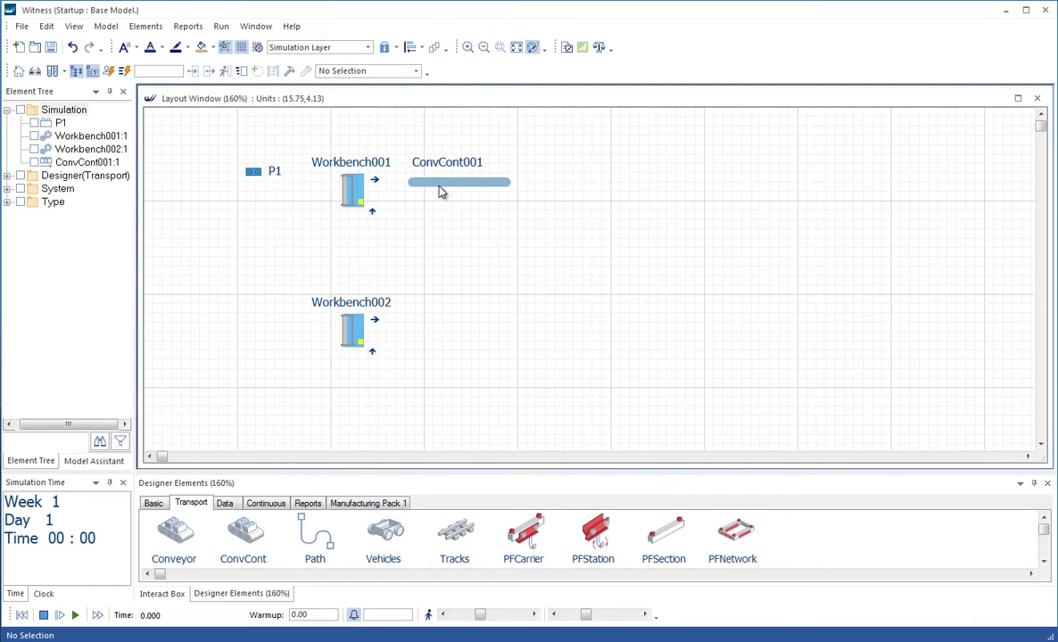
{"action": "left_click_drag", "start_coordinate": [444, 190], "coordinate": [429, 204]}
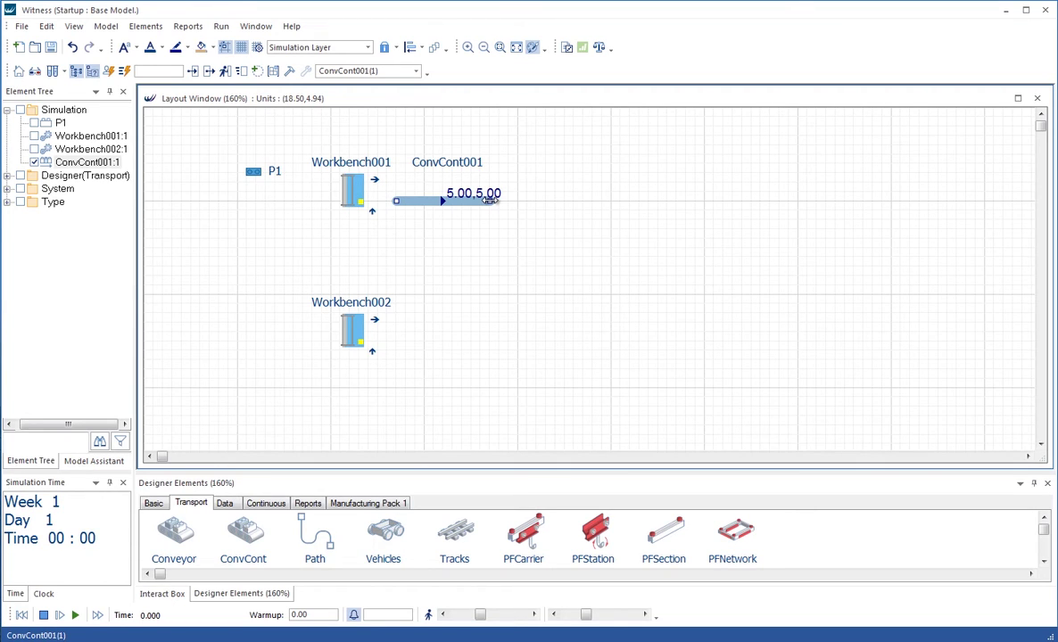
Shape ConvCont001 into three straight sections: 8.00 right, 5.00 down, 8.00 back to Workbench002
{"action": "left_click_drag", "start_coordinate": [490, 202], "coordinate": [704, 202]}
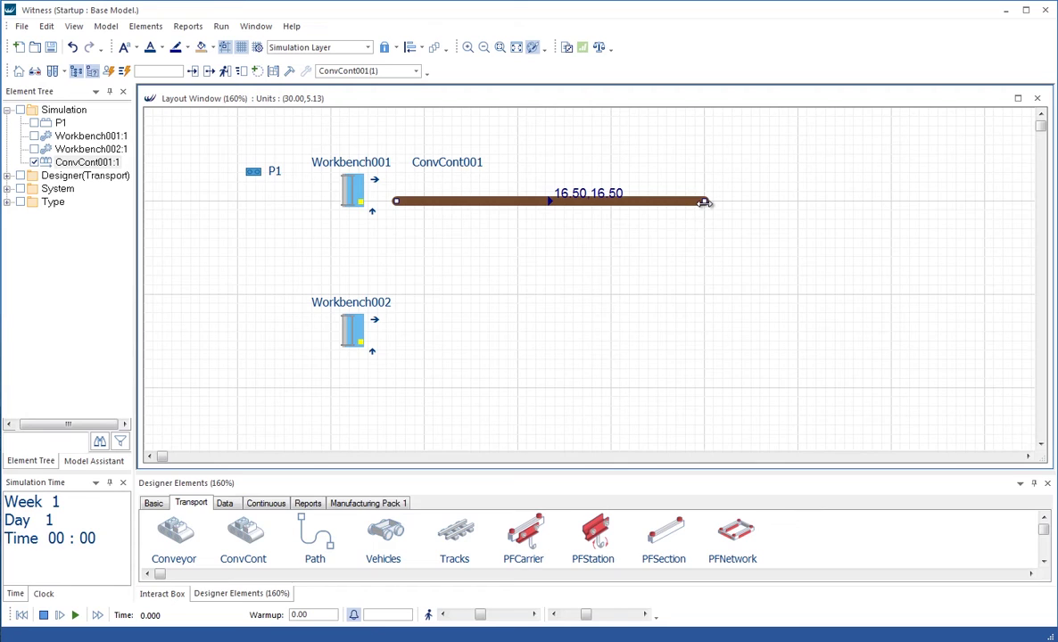
{"action": "left_click_drag", "start_coordinate": [705, 202], "coordinate": [705, 204]}
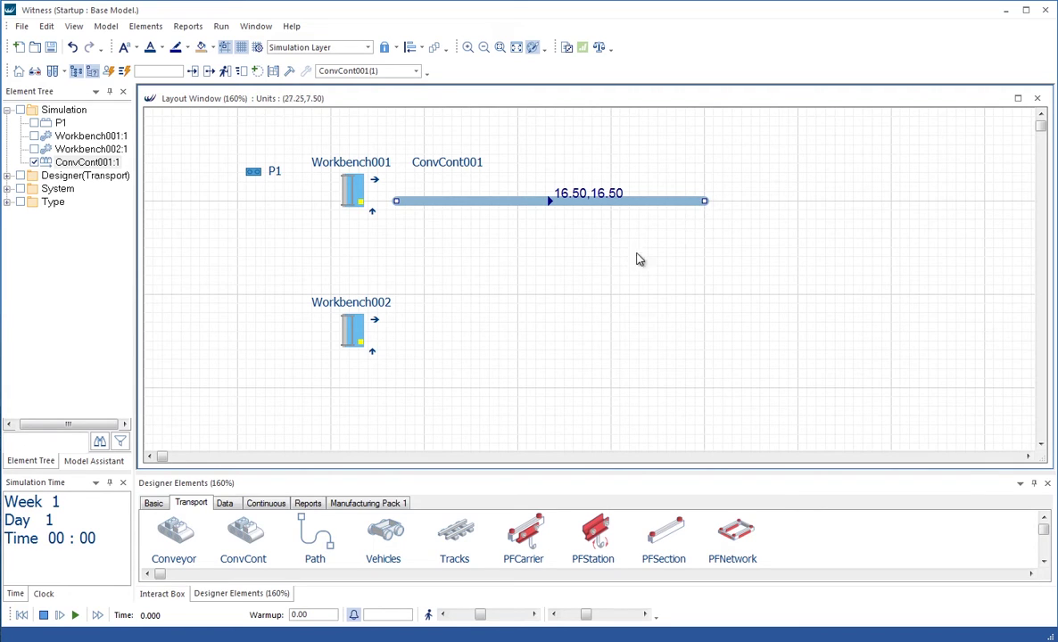
{"action": "left_click", "coordinate": [549, 201]}
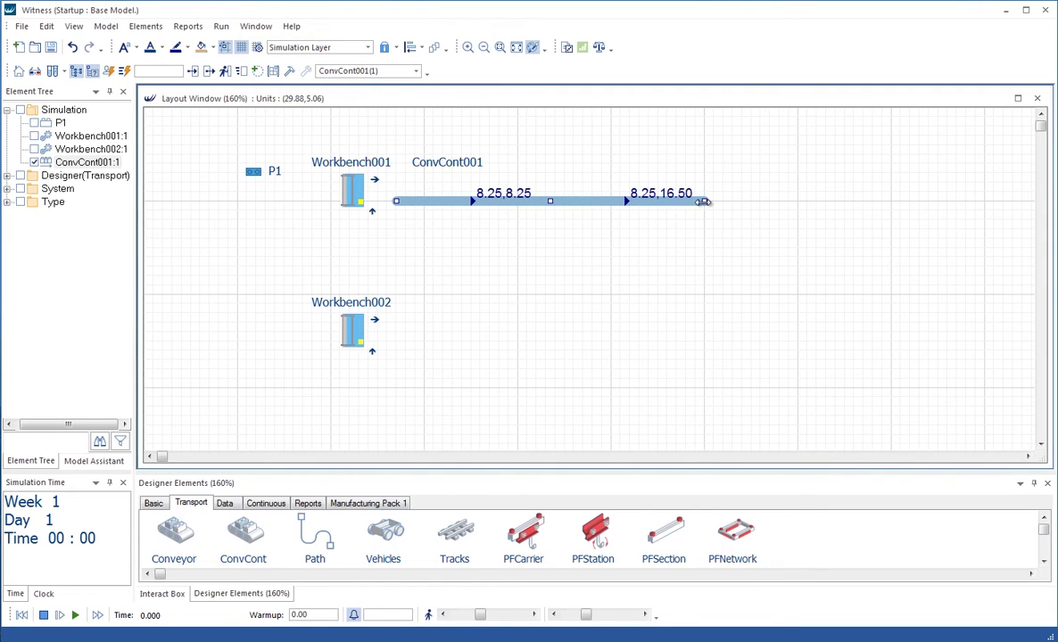
{"action": "left_click_drag", "start_coordinate": [703, 203], "coordinate": [547, 289]}
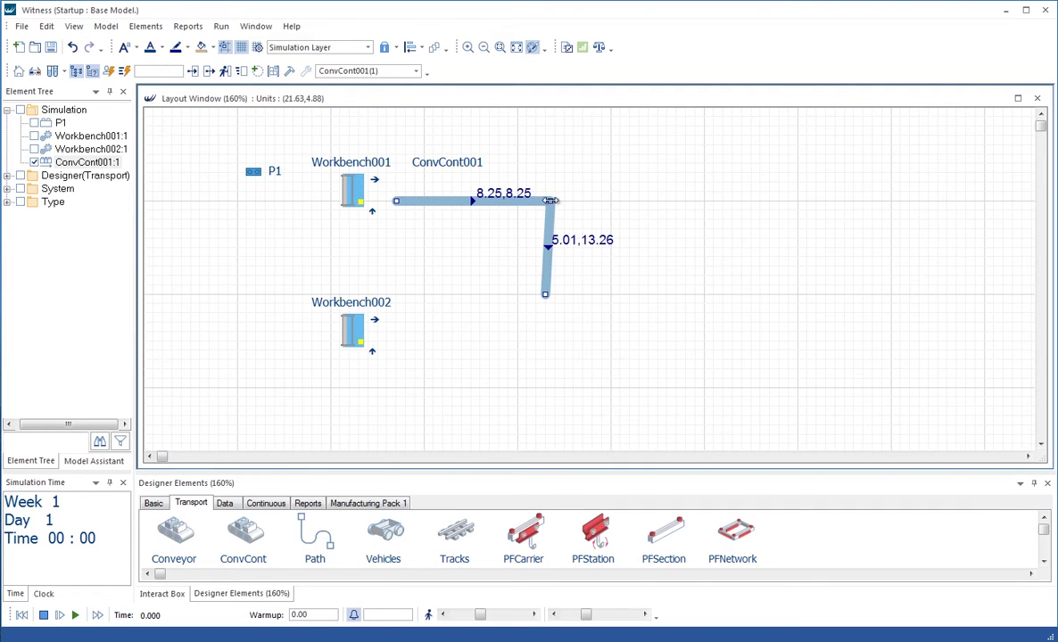
{"action": "left_click_drag", "start_coordinate": [551, 201], "coordinate": [546, 201]}
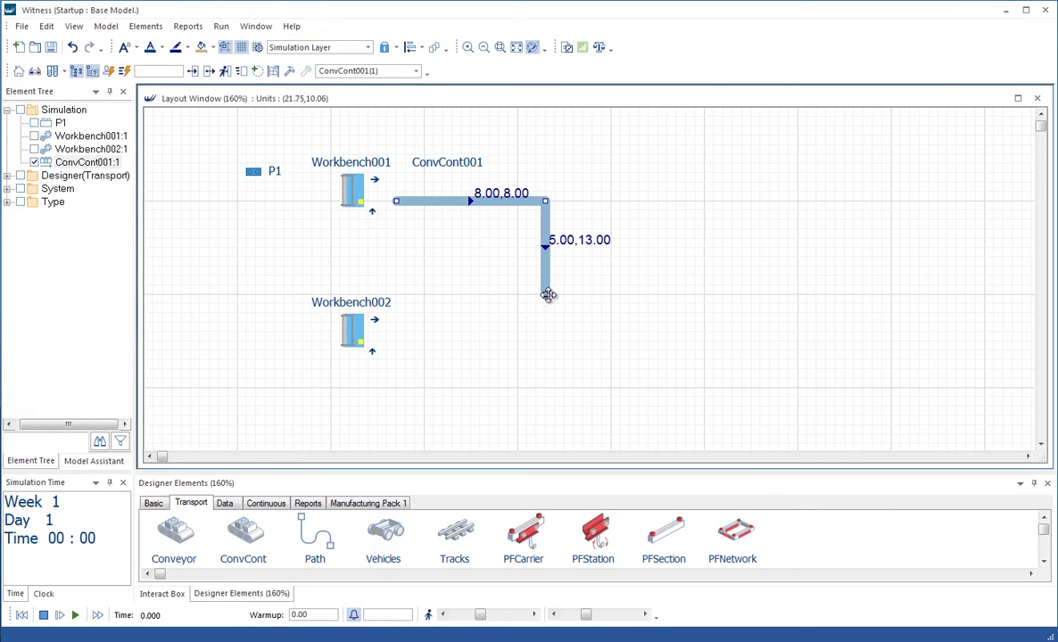
{"action": "left_click_drag", "start_coordinate": [545, 293], "coordinate": [396, 293]}
{"action": "left_click", "coordinate": [471, 247]}
{"action": "left_click_drag", "start_coordinate": [471, 249], "coordinate": [544, 293]}
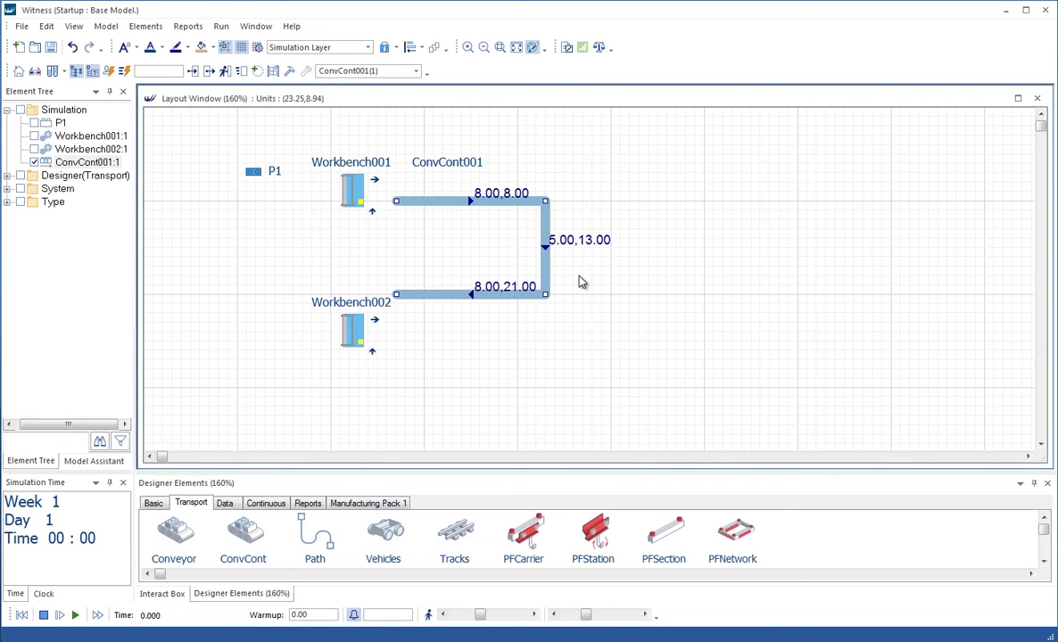
Bow the conveyor's vertical section into a 7.85 arc, giving a 23.85 U-shape
{"action": "left_click", "coordinate": [542, 246]}
{"action": "left_click_drag", "start_coordinate": [544, 246], "coordinate": [590, 248]}
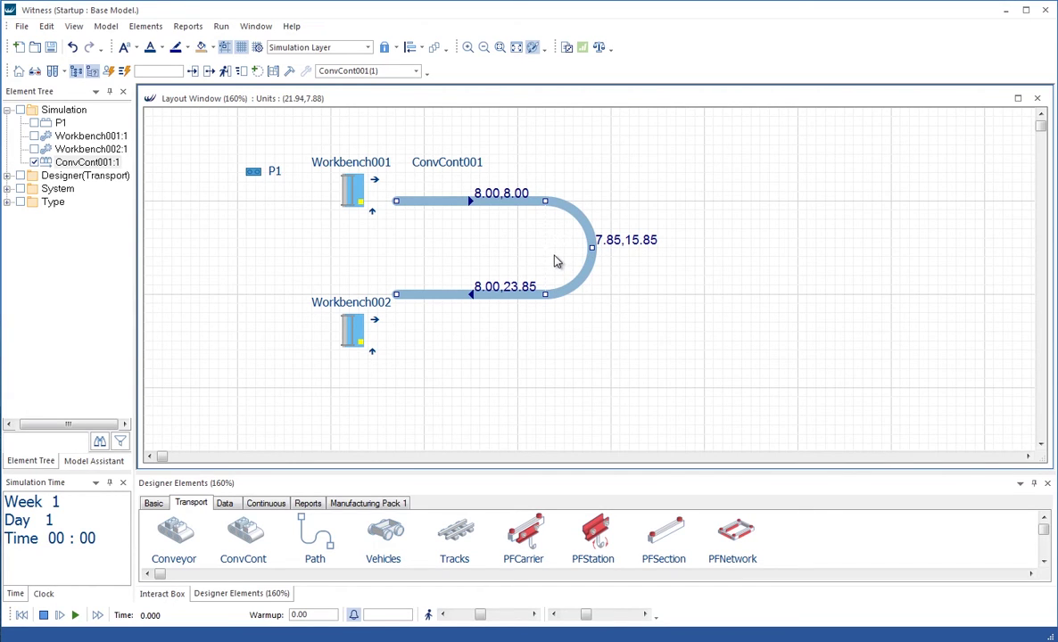
{"action": "left_click", "coordinate": [557, 262]}
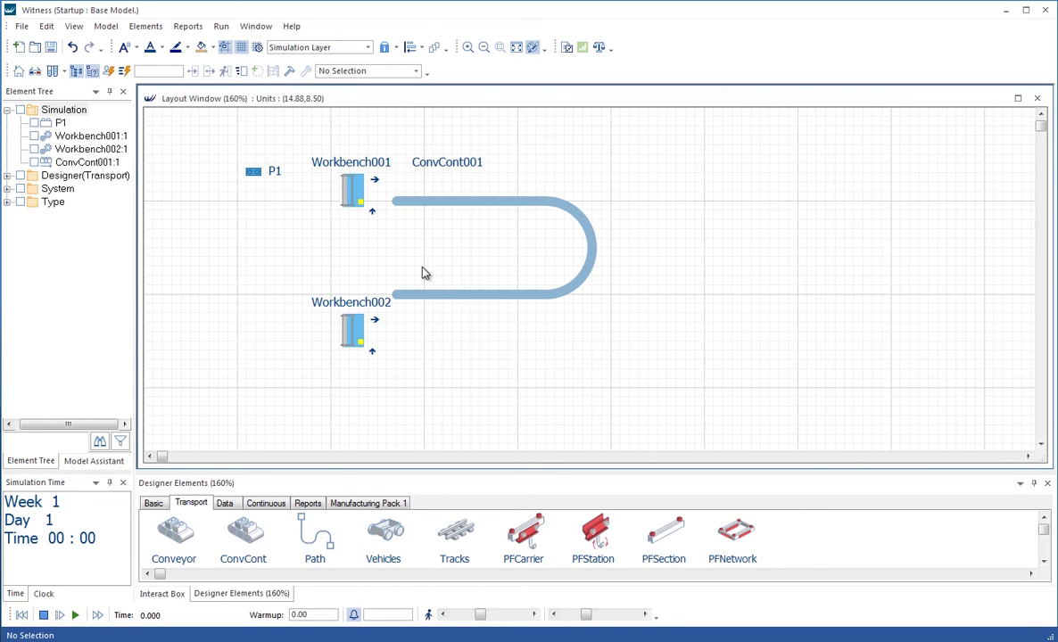
{"action": "left_click", "coordinate": [416, 201]}
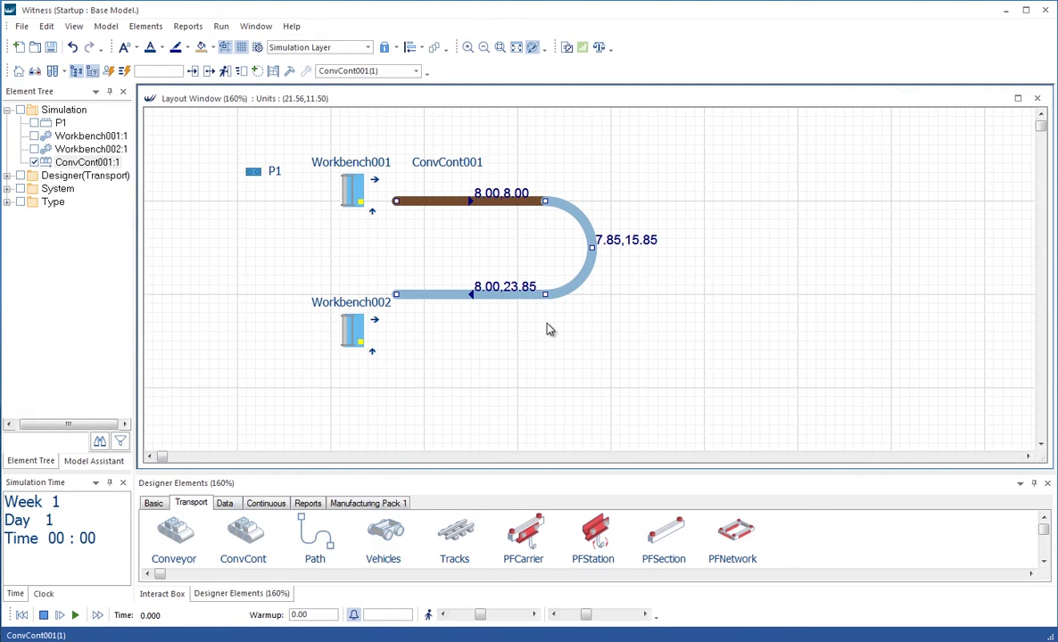
{"action": "left_click", "coordinate": [549, 329]}
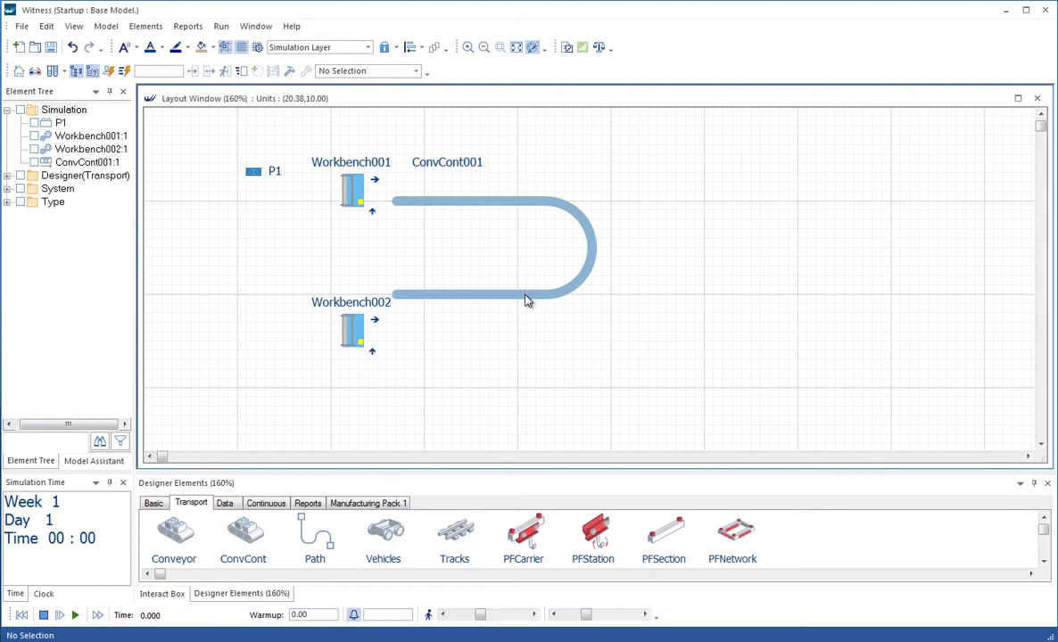
{"action": "double_click", "coordinate": [527, 299]}
Name the conveyor C1 and change its Length to 23.85
{"action": "left_click_drag", "start_coordinate": [532, 369], "coordinate": [474, 293]}
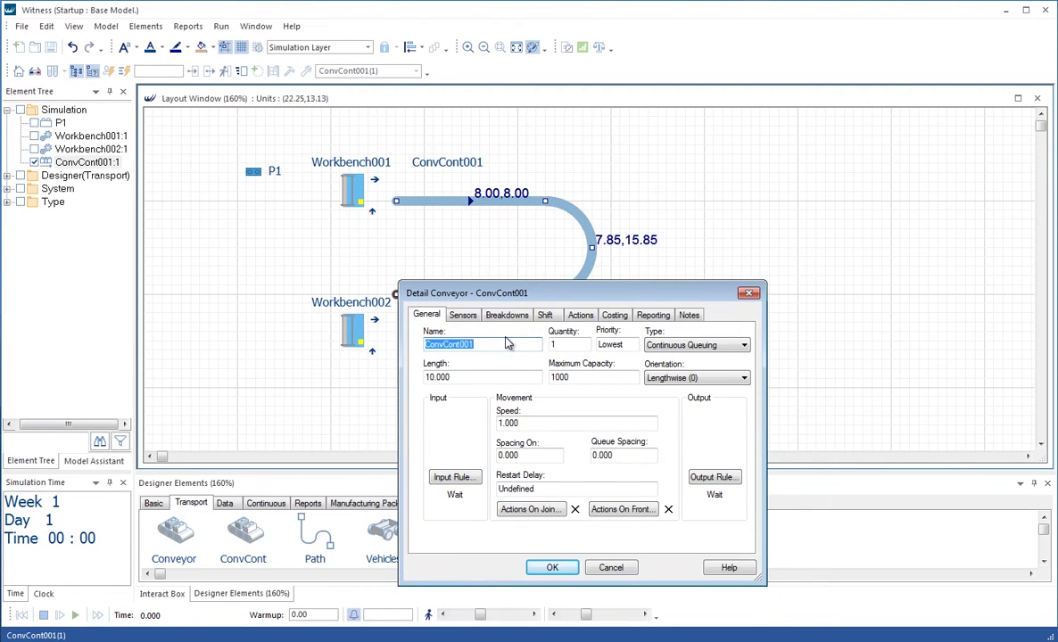
{"action": "type", "text": "C1"}
{"action": "left_click_drag", "start_coordinate": [465, 377], "coordinate": [396, 350]}
{"action": "left_click_drag", "start_coordinate": [532, 300], "coordinate": [705, 321]}
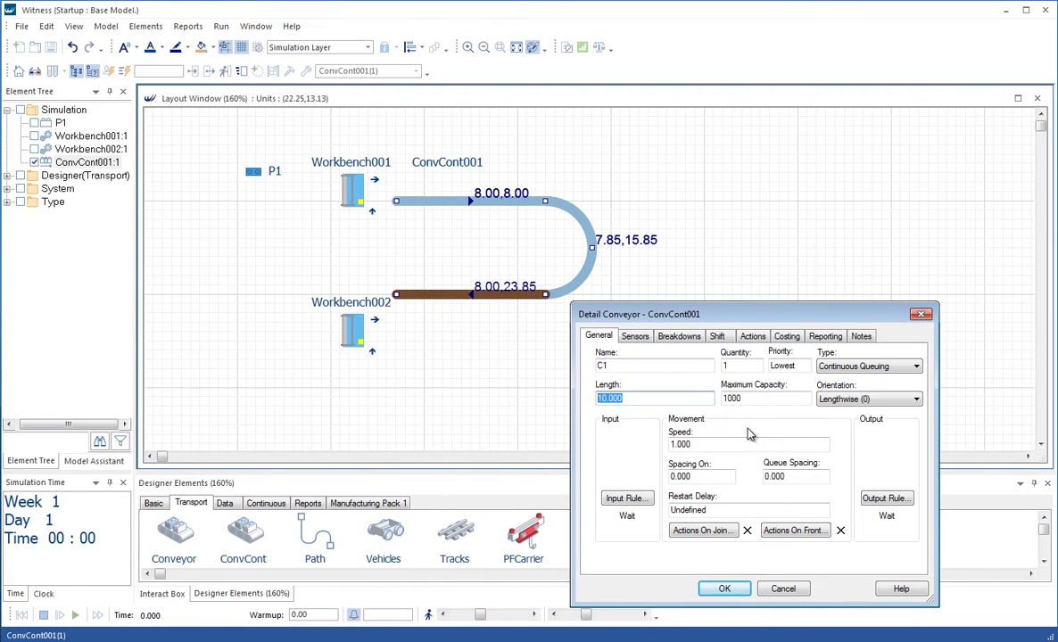
{"action": "type", "text": "23.85"}
{"action": "left_click", "coordinate": [725, 589]}
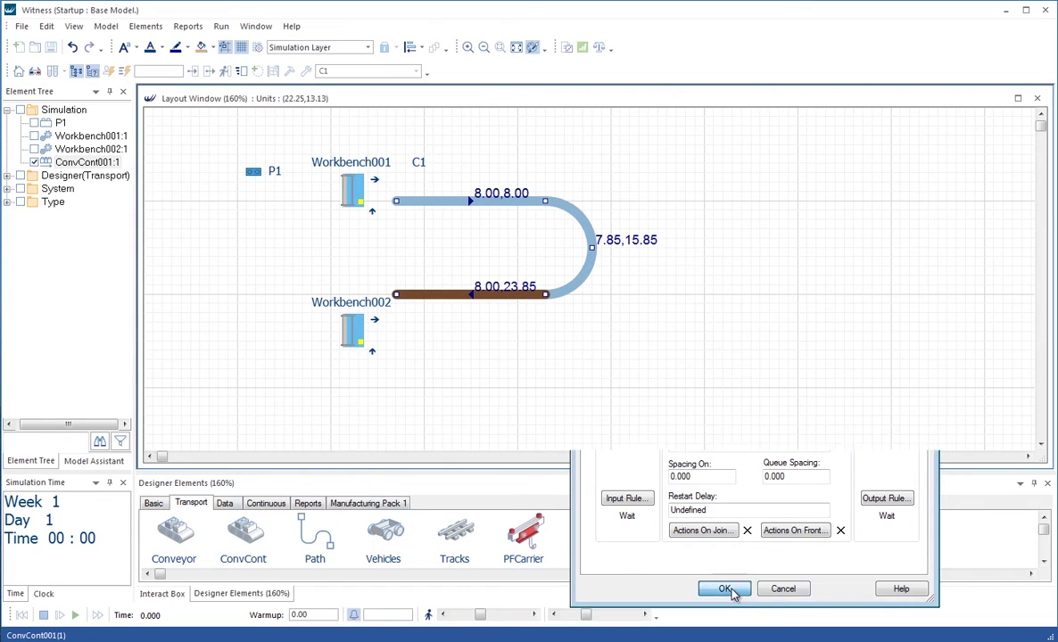
Move the C1 label above the conveyor and verify C1's length reads 23.850
{"action": "left_click", "coordinate": [596, 342]}
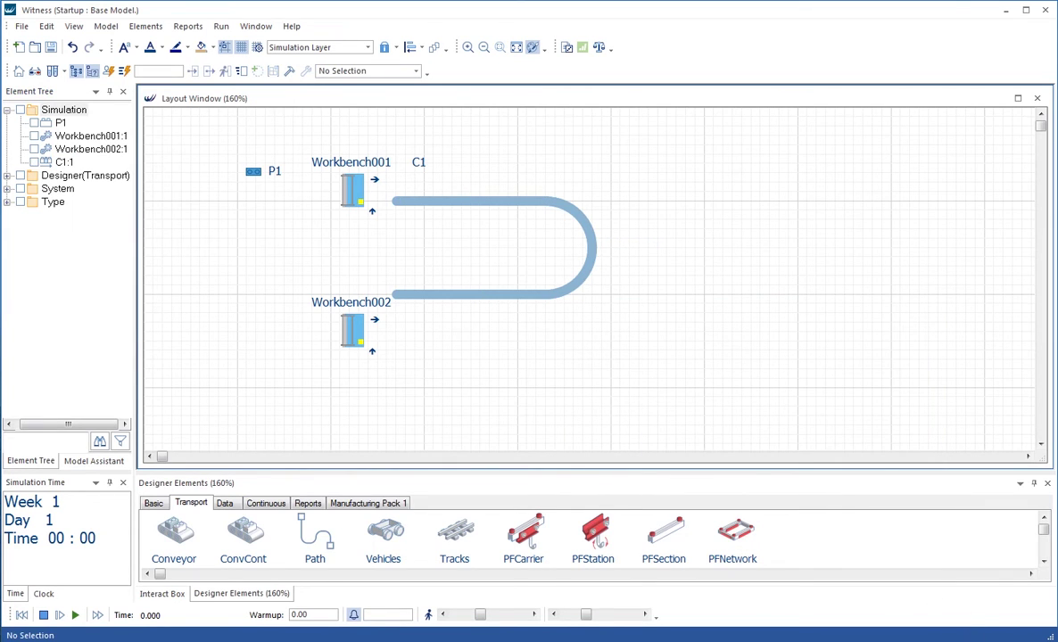
{"action": "left_click_drag", "start_coordinate": [419, 162], "coordinate": [461, 180]}
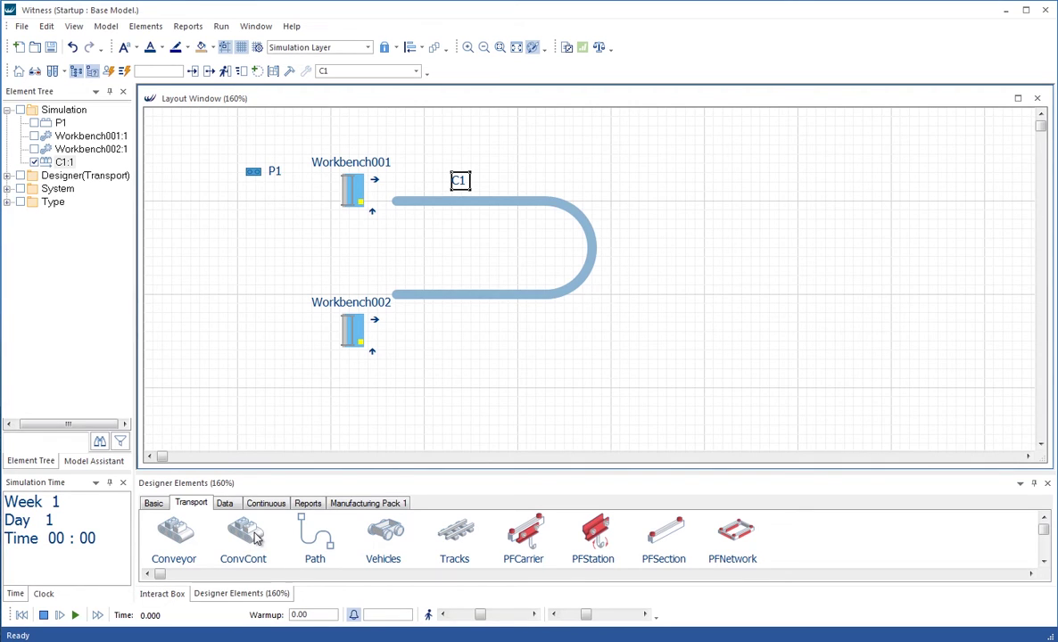
{"action": "left_click", "coordinate": [491, 298]}
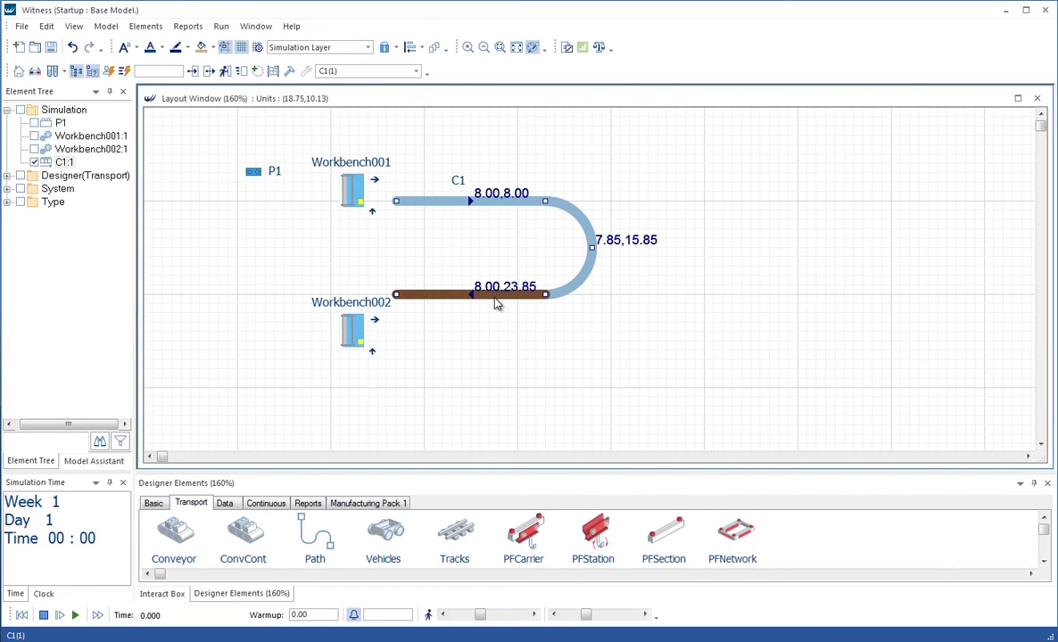
{"action": "double_click", "coordinate": [496, 298]}
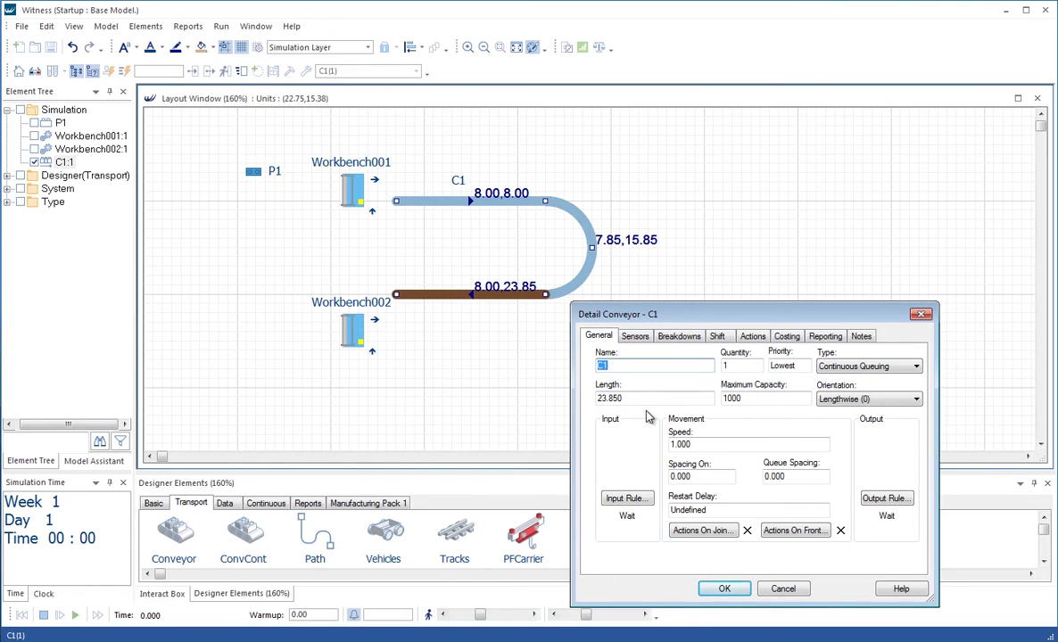
{"action": "left_click", "coordinate": [725, 590]}
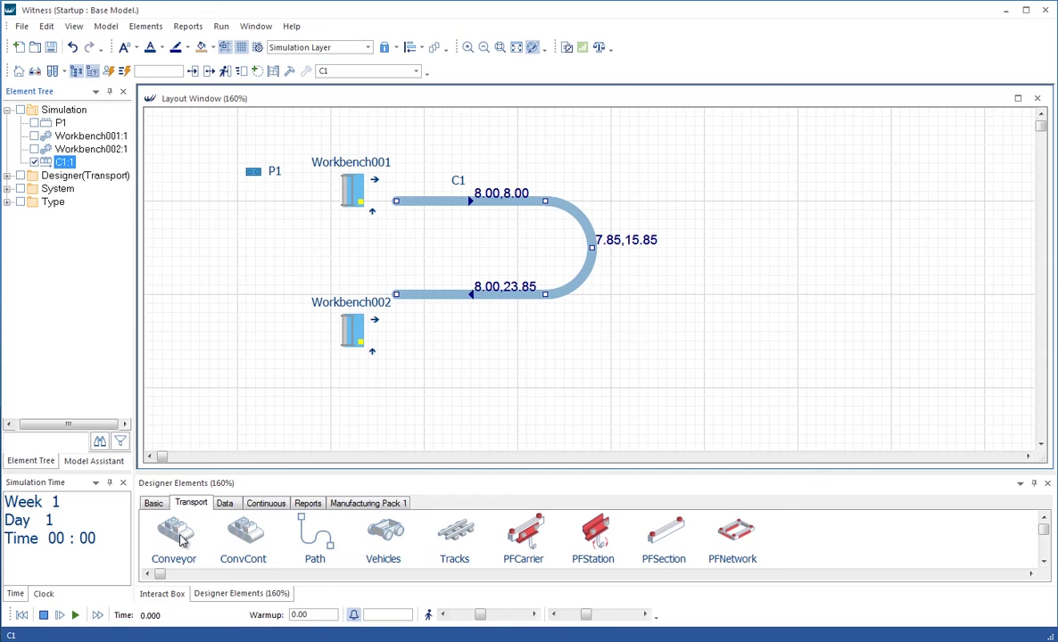
{"action": "left_click", "coordinate": [525, 378]}
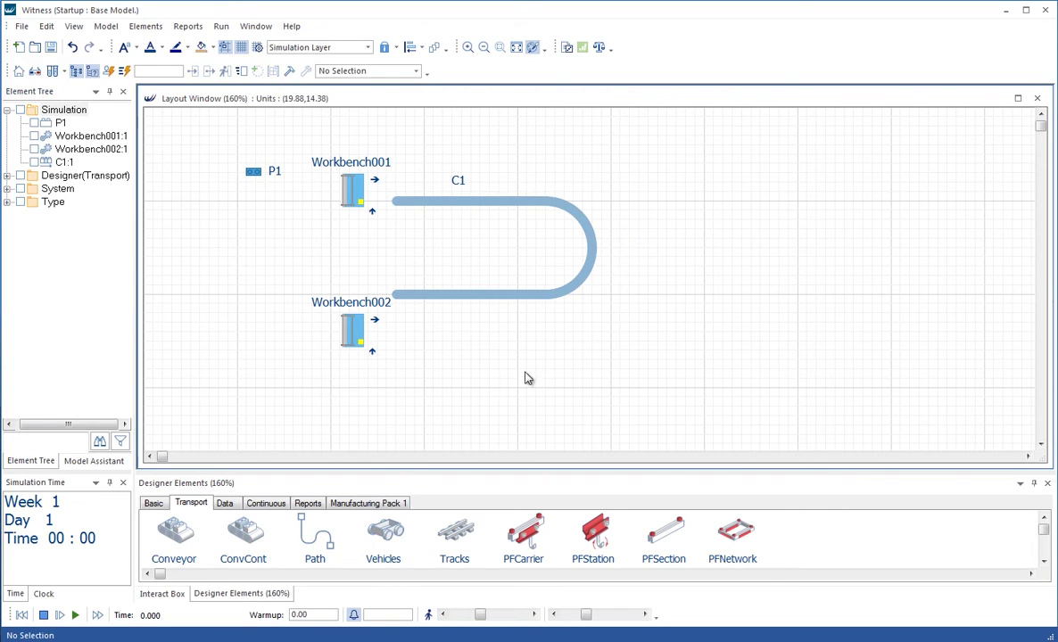
{"action": "double_click", "coordinate": [527, 295]}
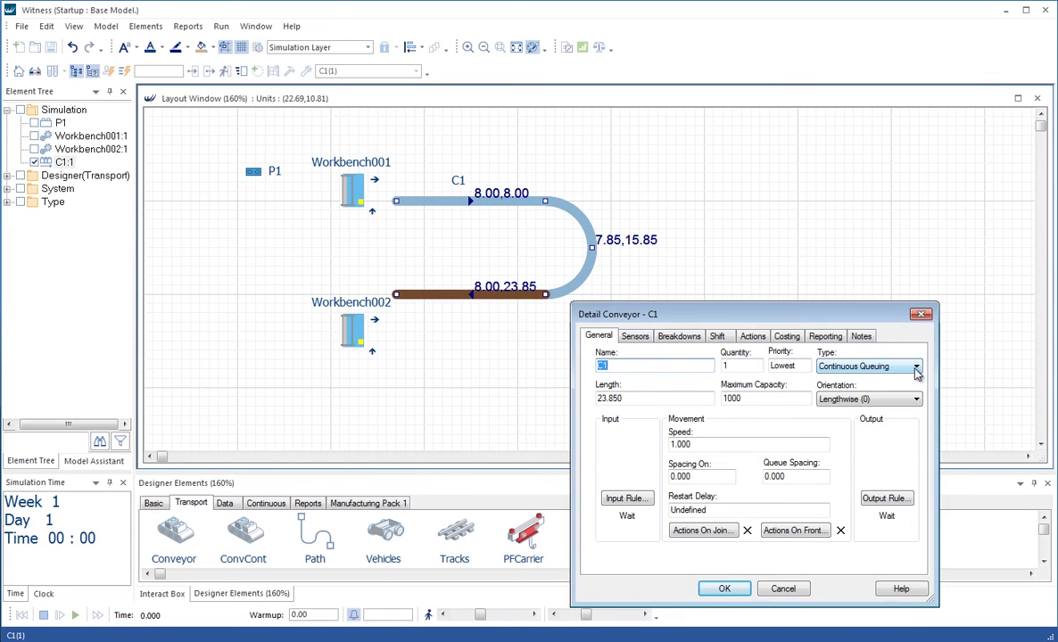
{"action": "left_click", "coordinate": [916, 367]}
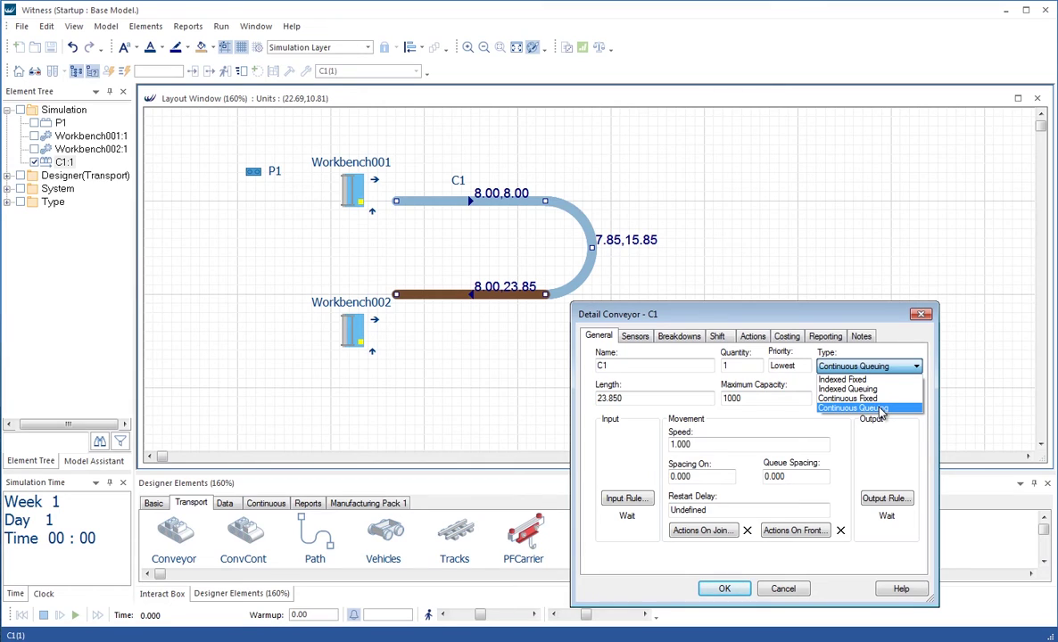
{"action": "left_click", "coordinate": [880, 413]}
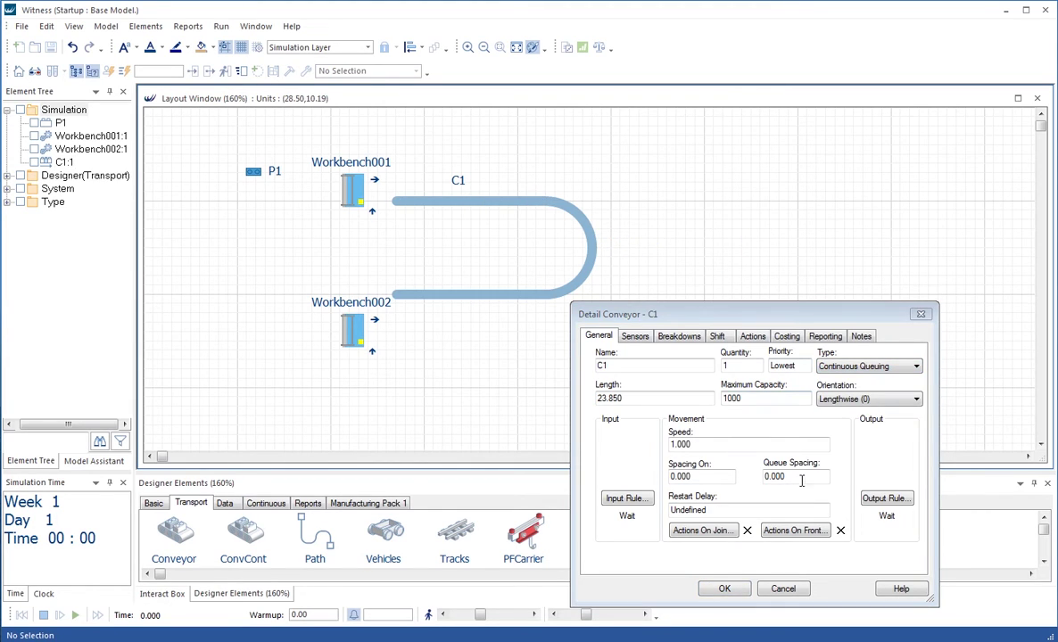
{"action": "left_click", "coordinate": [724, 589]}
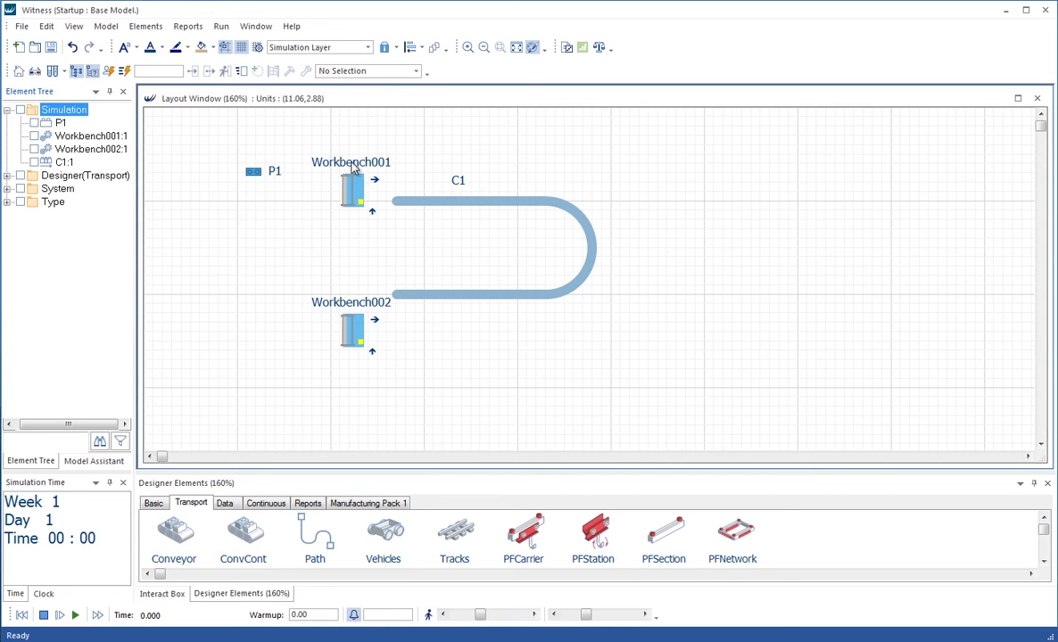
Give Workbench001 the input rule PULL P1 out of WORLD
{"action": "left_click", "coordinate": [323, 160]}
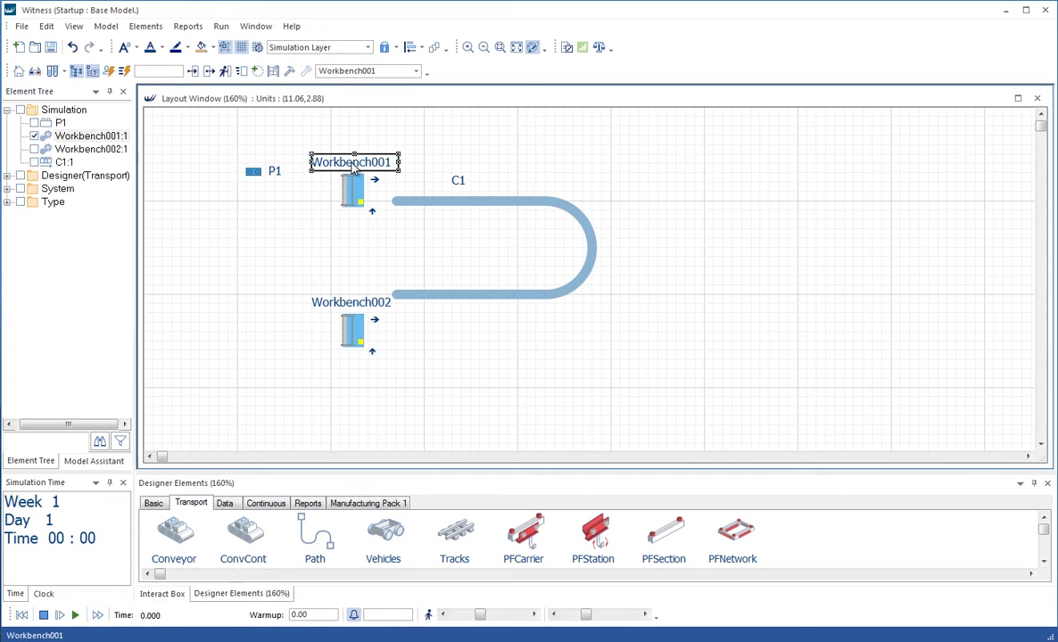
{"action": "left_click", "coordinate": [194, 73]}
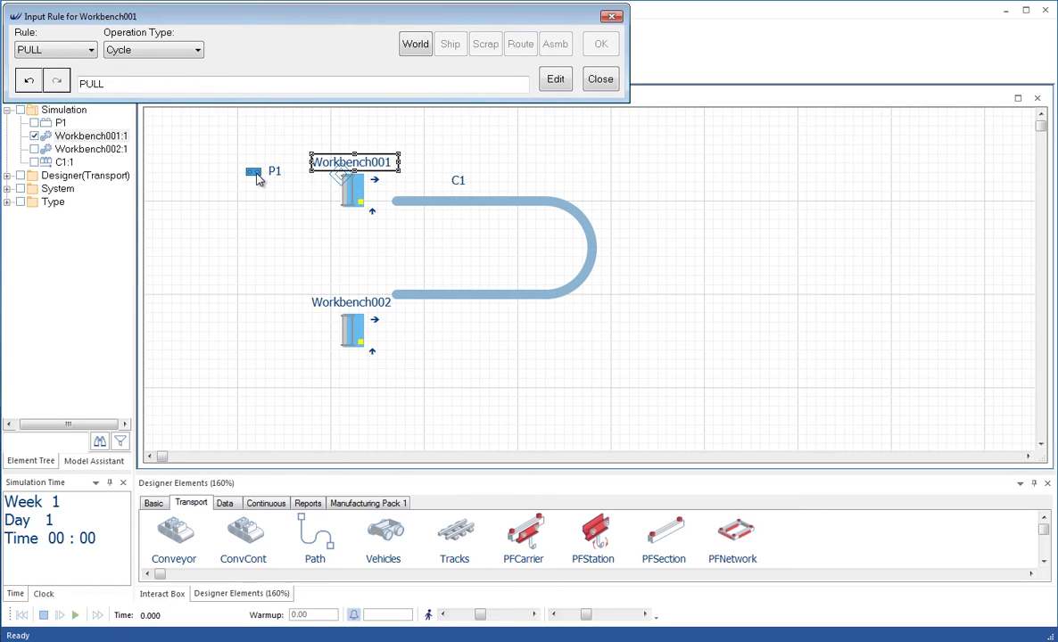
{"action": "left_click", "coordinate": [416, 47]}
{"action": "left_click", "coordinate": [600, 45]}
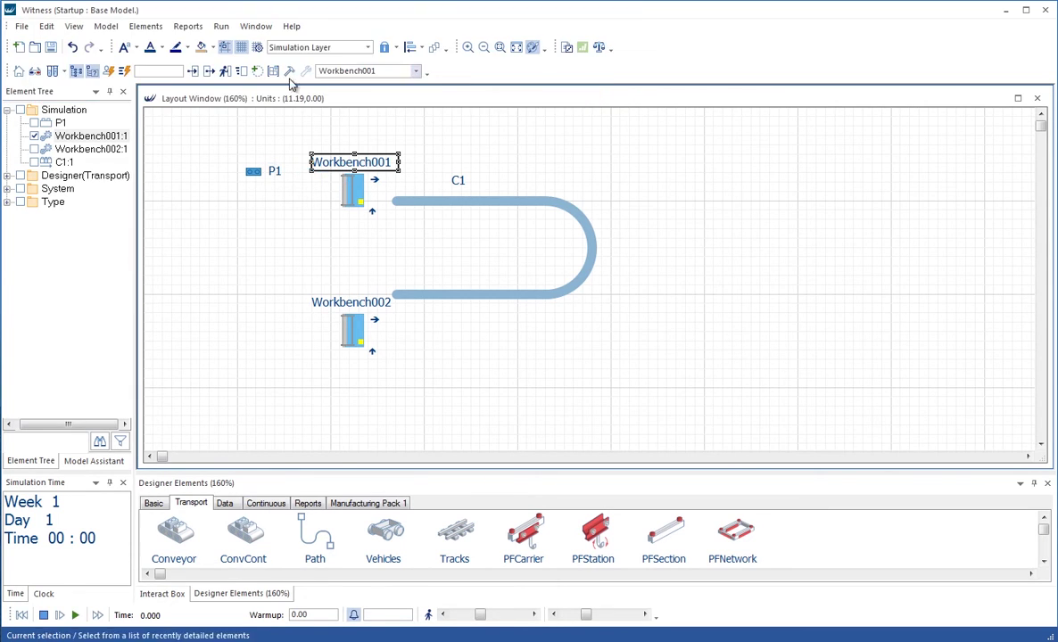
Give Workbench001 the output rule PUSH C1
{"action": "left_click", "coordinate": [210, 72]}
{"action": "left_click", "coordinate": [454, 183]}
{"action": "left_click", "coordinate": [456, 183]}
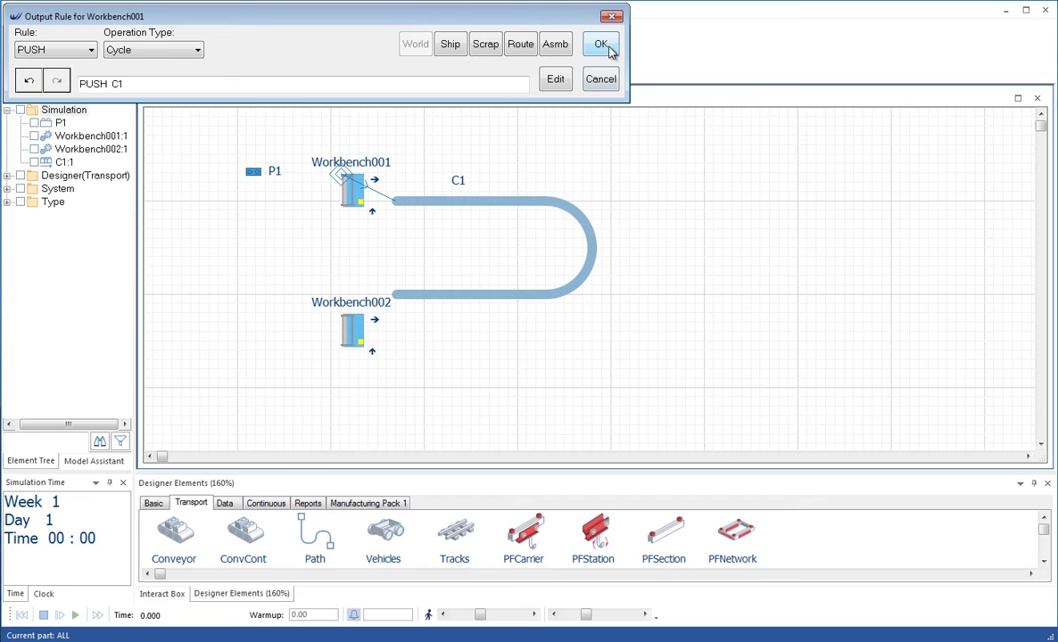
{"action": "left_click", "coordinate": [601, 44]}
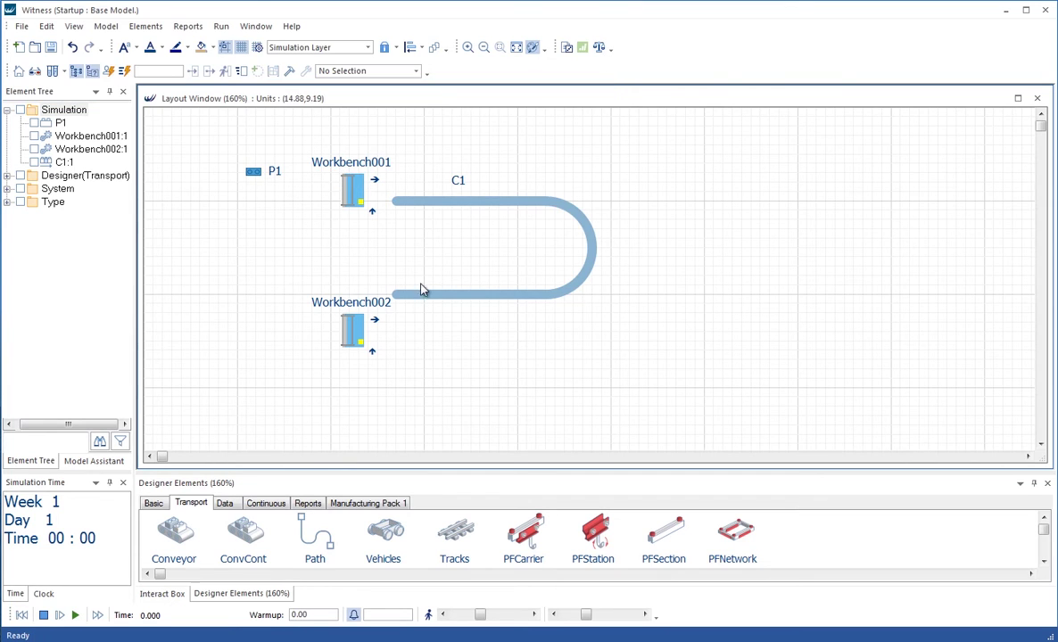
Set conveyor C1's output rule to PUSH Workbench002
{"action": "left_click", "coordinate": [416, 298]}
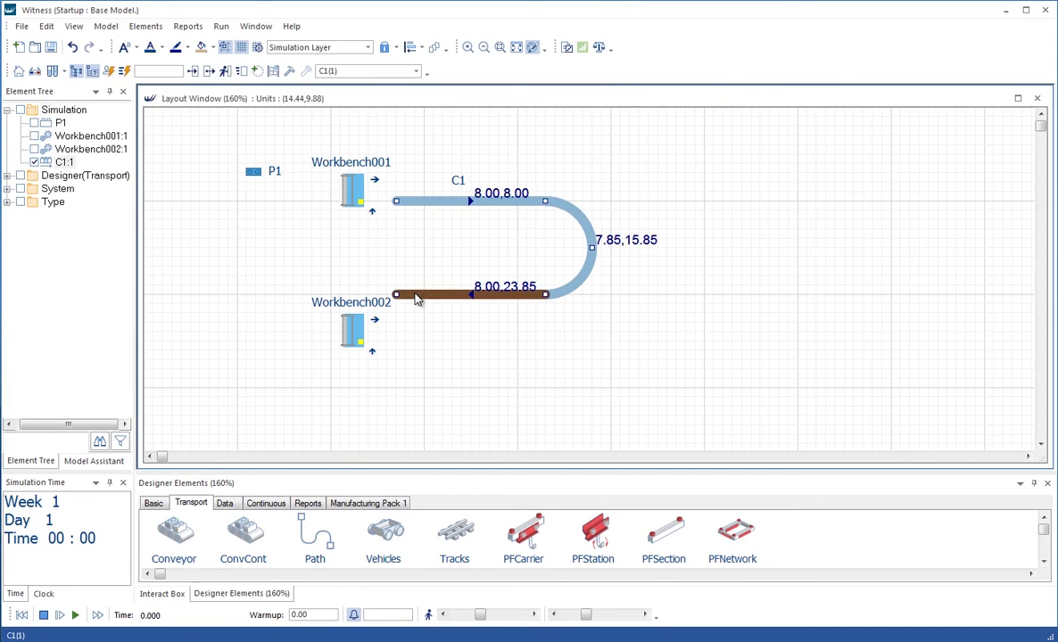
{"action": "left_click", "coordinate": [207, 72]}
{"action": "left_click", "coordinate": [352, 310]}
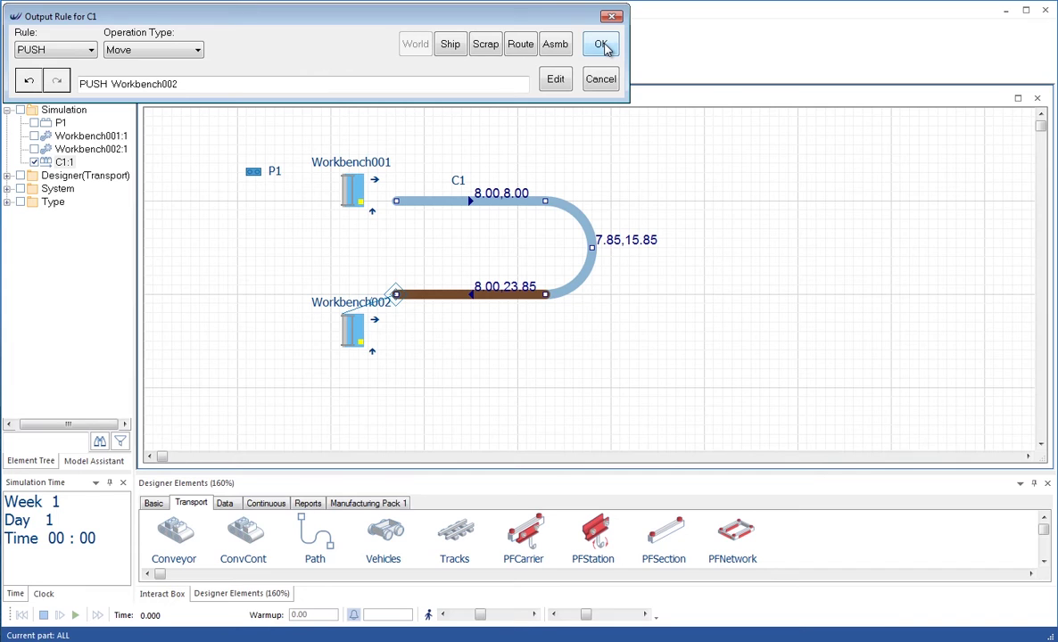
{"action": "left_click", "coordinate": [601, 44]}
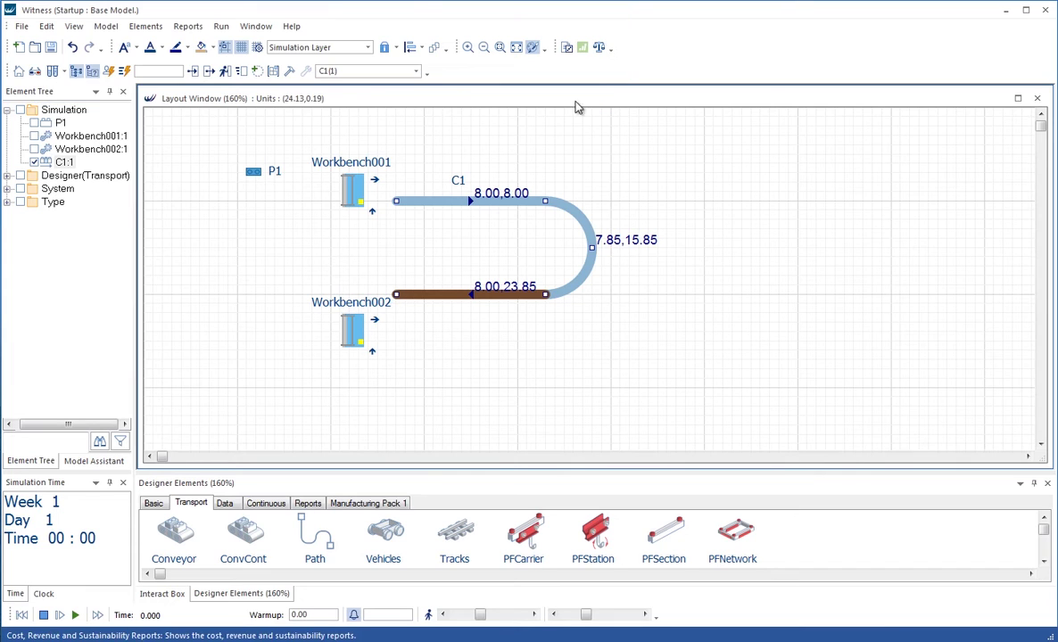
Set Workbench002's output rule to PUSH SHIP so finished parts leave the model
{"action": "left_click", "coordinate": [324, 299]}
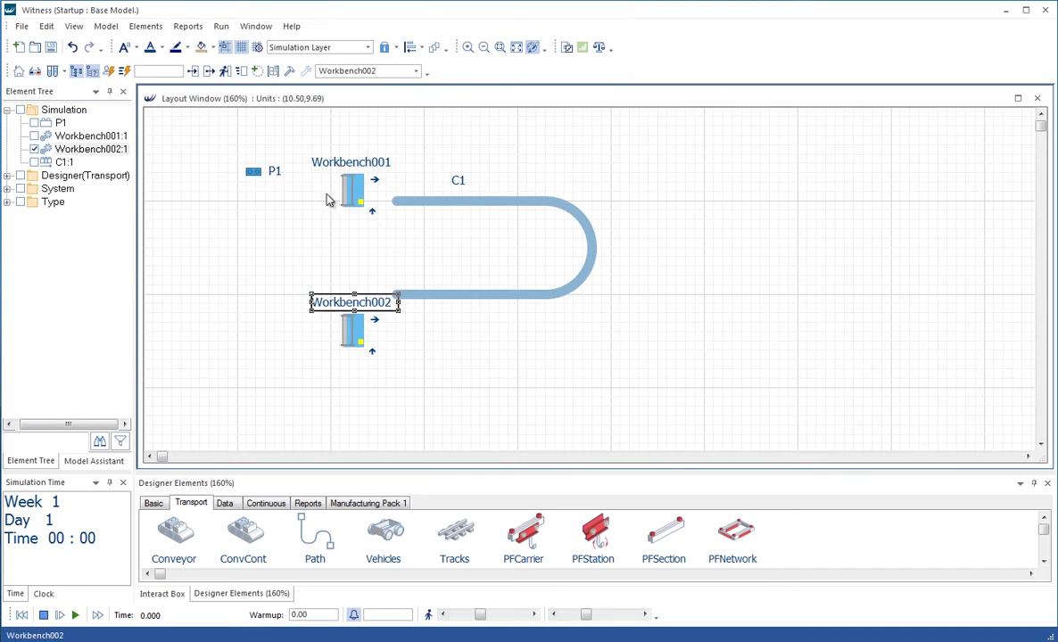
{"action": "left_click", "coordinate": [208, 71]}
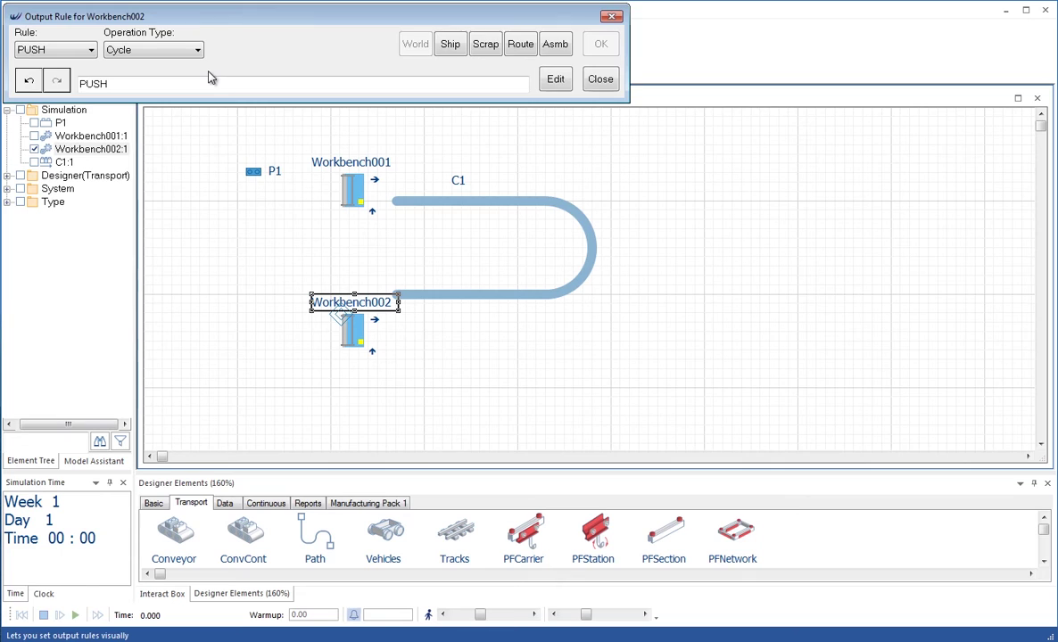
{"action": "left_click", "coordinate": [452, 50]}
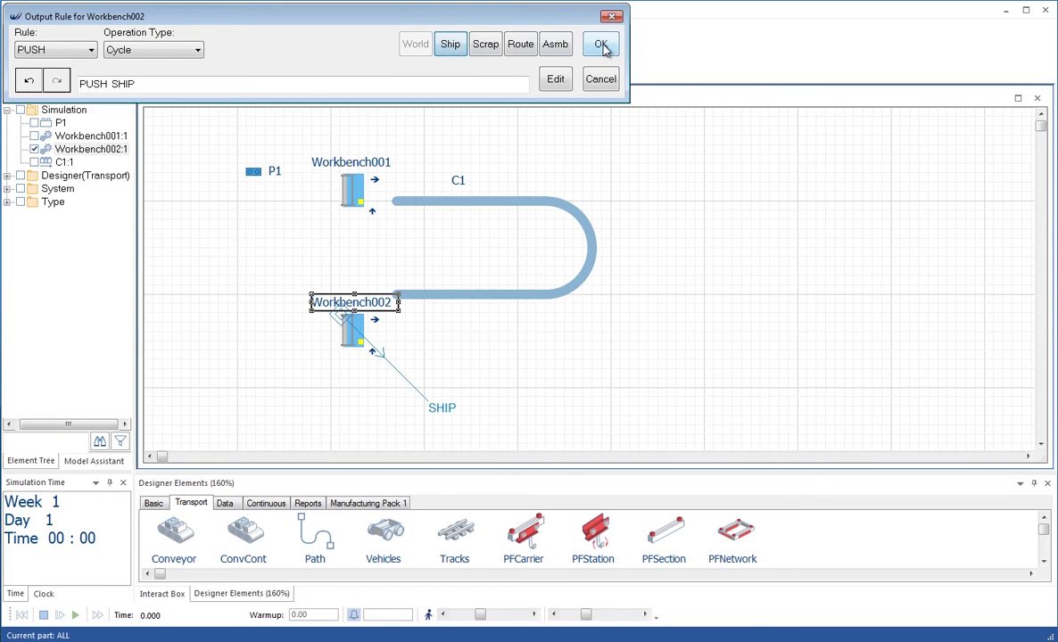
{"action": "left_click", "coordinate": [602, 47]}
Move Workbench002 up and left to sit at the conveyor's lower end
{"action": "left_click", "coordinate": [402, 219]}
{"action": "left_click_drag", "start_coordinate": [284, 282], "coordinate": [419, 381]}
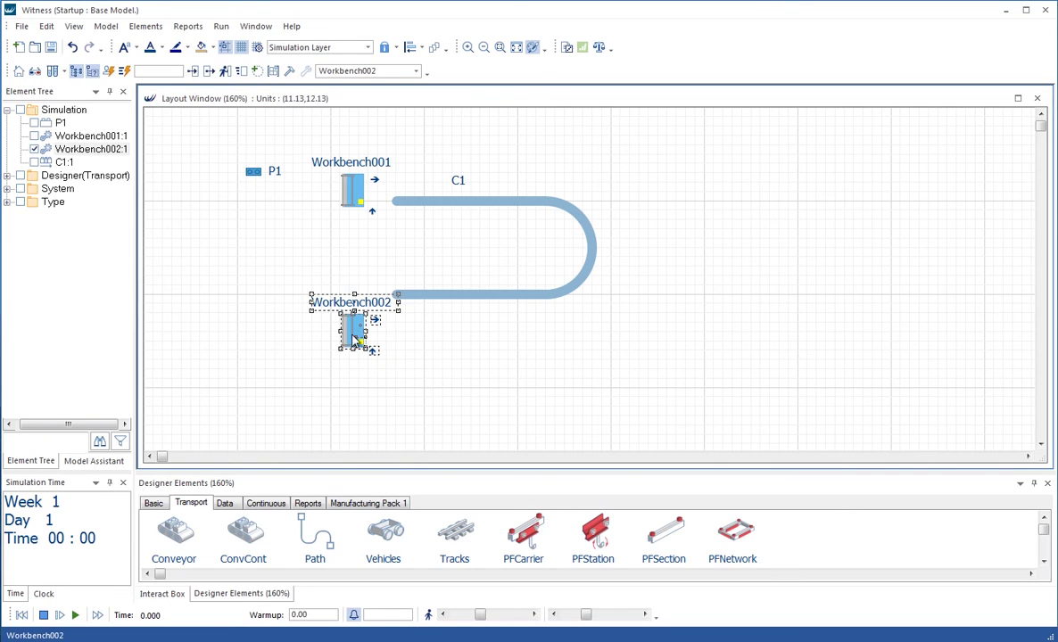
{"action": "mouse_move", "coordinate": [354, 330]}
{"action": "left_mouse_down"}
{"action": "mouse_move", "coordinate": [318, 317]}
{"action": "mouse_move", "coordinate": [324, 302]}
{"action": "left_mouse_up"}
{"action": "left_click", "coordinate": [401, 350]}
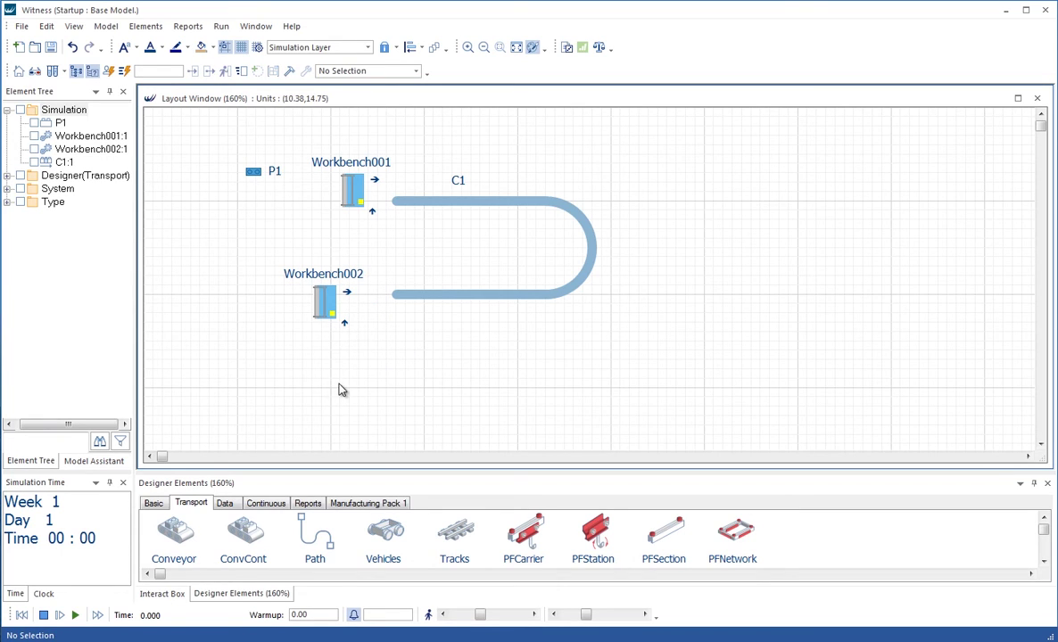
Drag a Labor element from the Basic elements into the U of conveyor C1, creating Labor001
{"action": "left_click", "coordinate": [157, 505]}
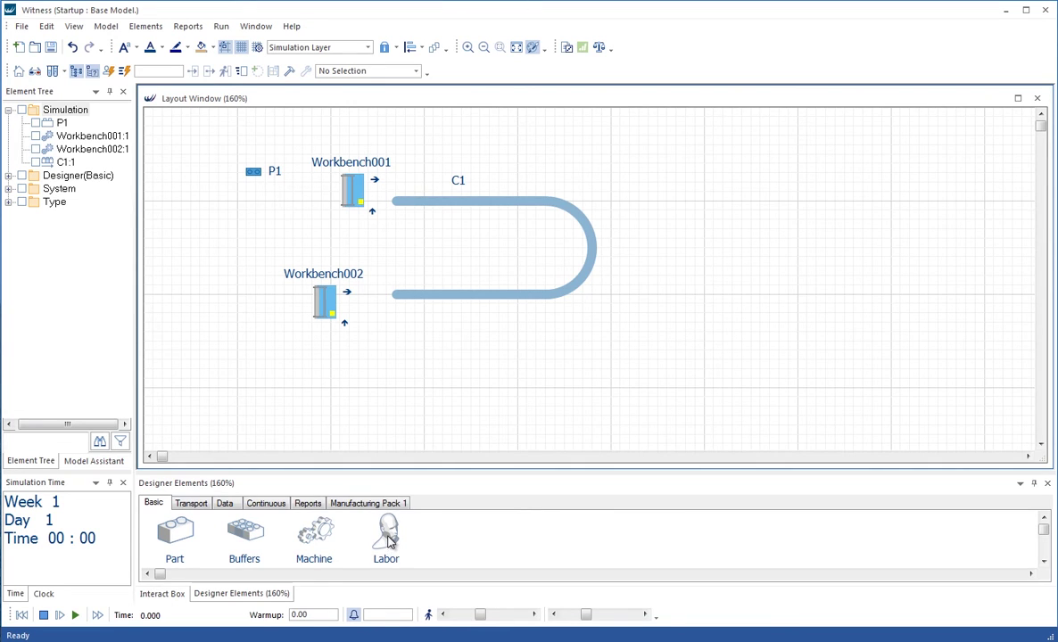
{"action": "left_click_drag", "start_coordinate": [387, 537], "coordinate": [376, 226]}
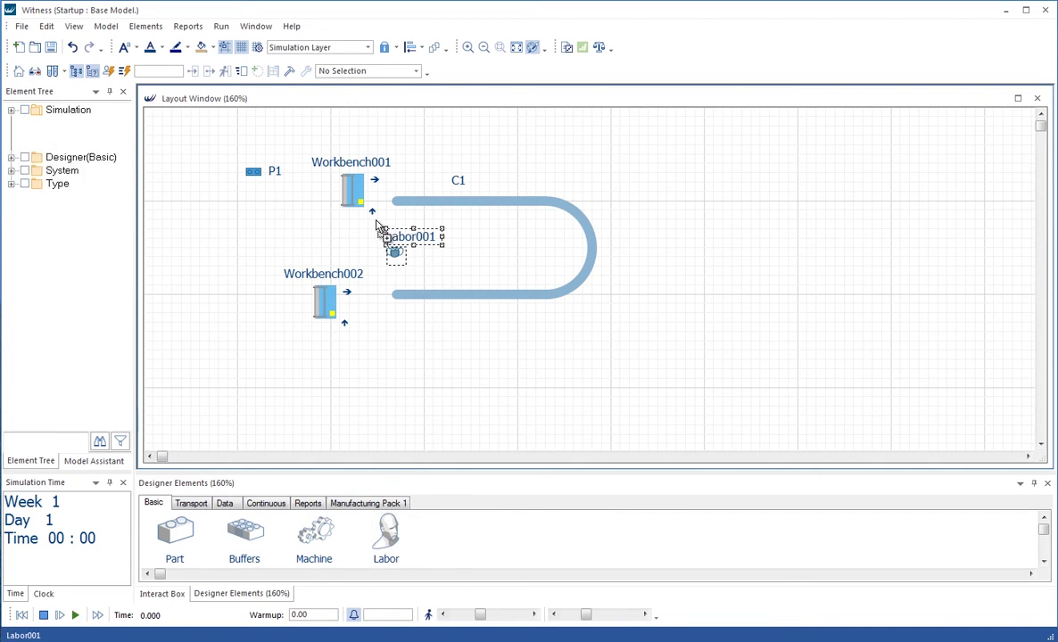
{"action": "left_click", "coordinate": [437, 266]}
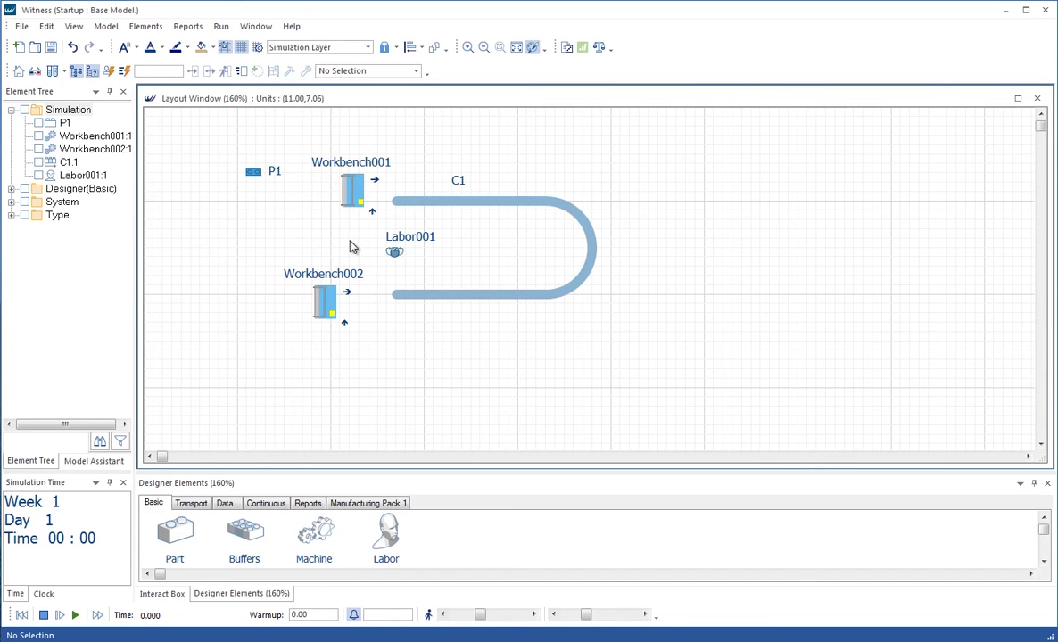
Give Workbench001 a Repair (New Breakdown) labor rule using Labor001 and save it
{"action": "left_click", "coordinate": [360, 168]}
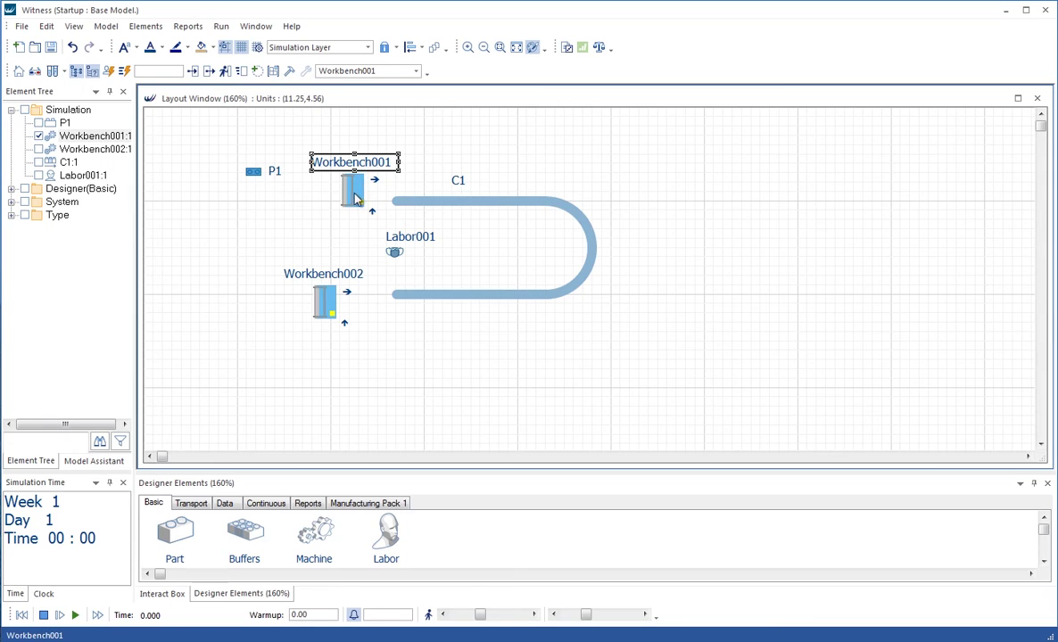
{"action": "left_click", "coordinate": [350, 187]}
{"action": "left_click", "coordinate": [343, 161]}
{"action": "left_click", "coordinate": [226, 77]}
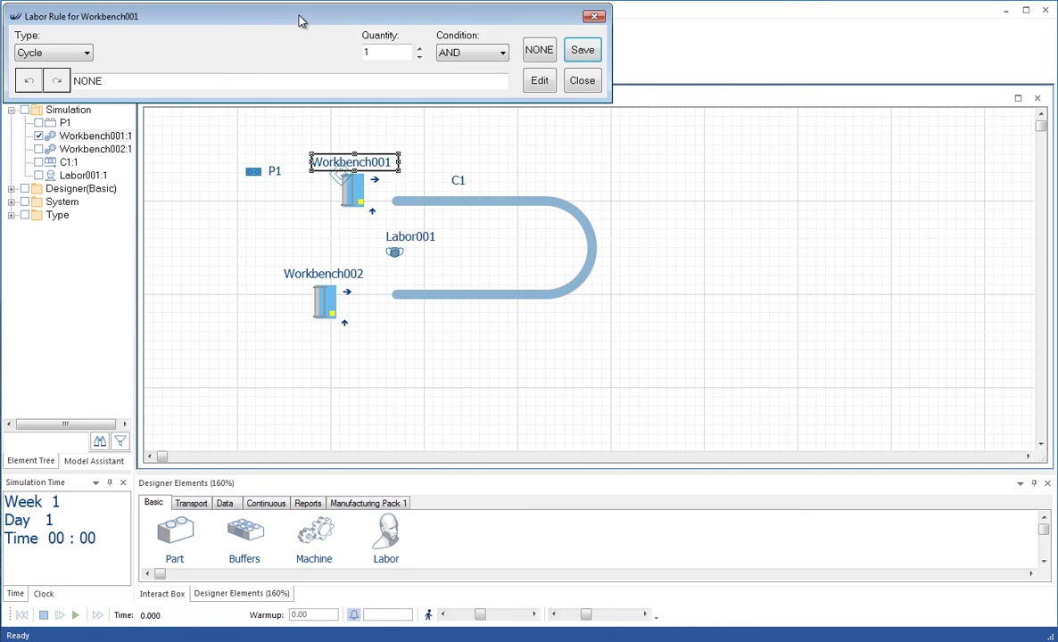
{"action": "left_click_drag", "start_coordinate": [297, 17], "coordinate": [361, 56]}
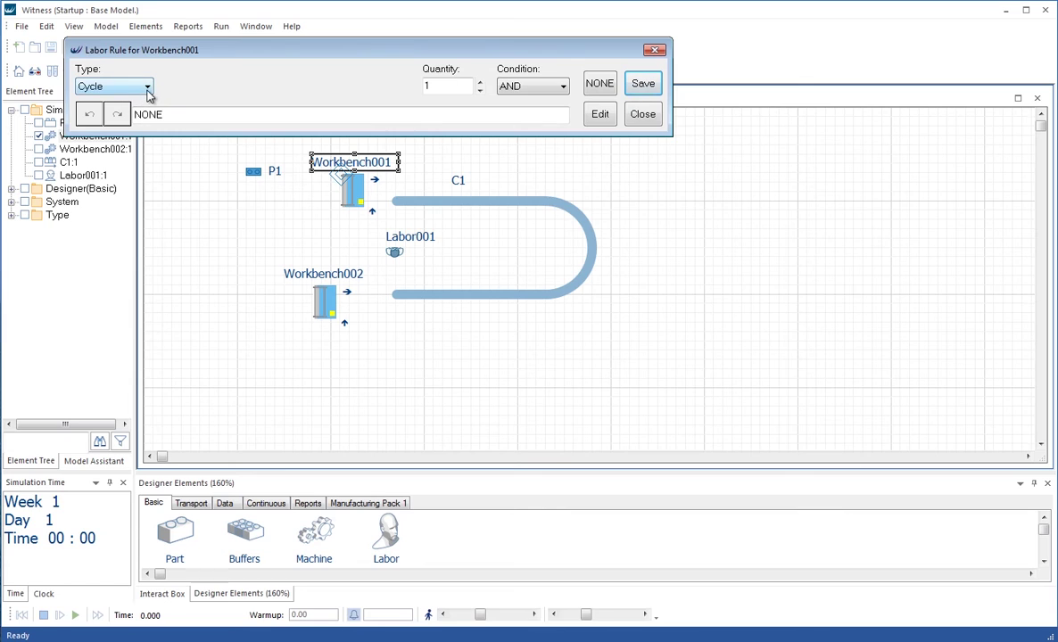
{"action": "left_click", "coordinate": [148, 88]}
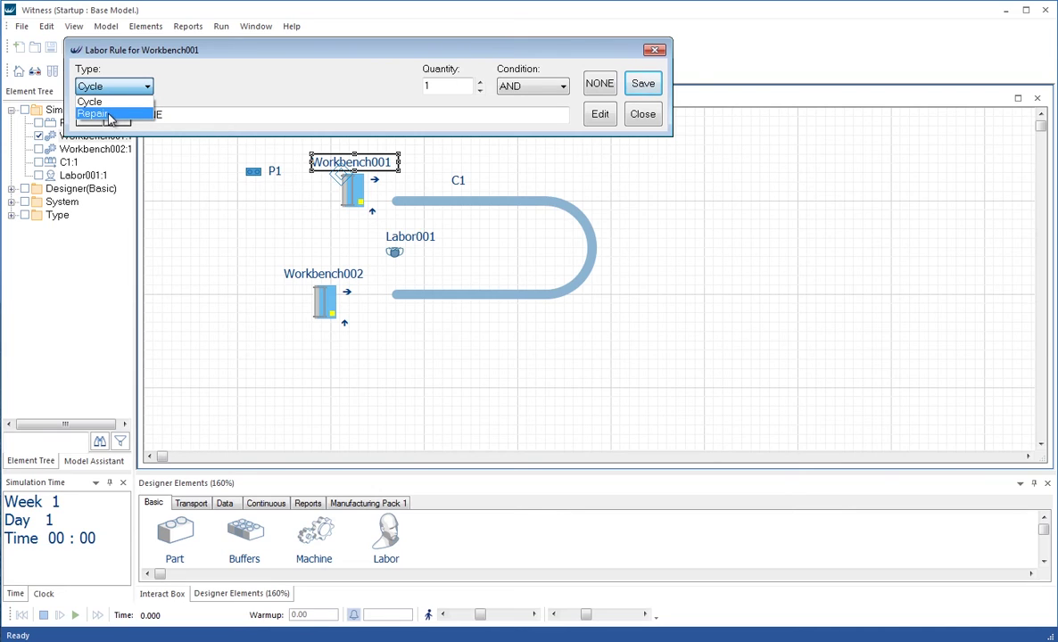
{"action": "left_click", "coordinate": [108, 115]}
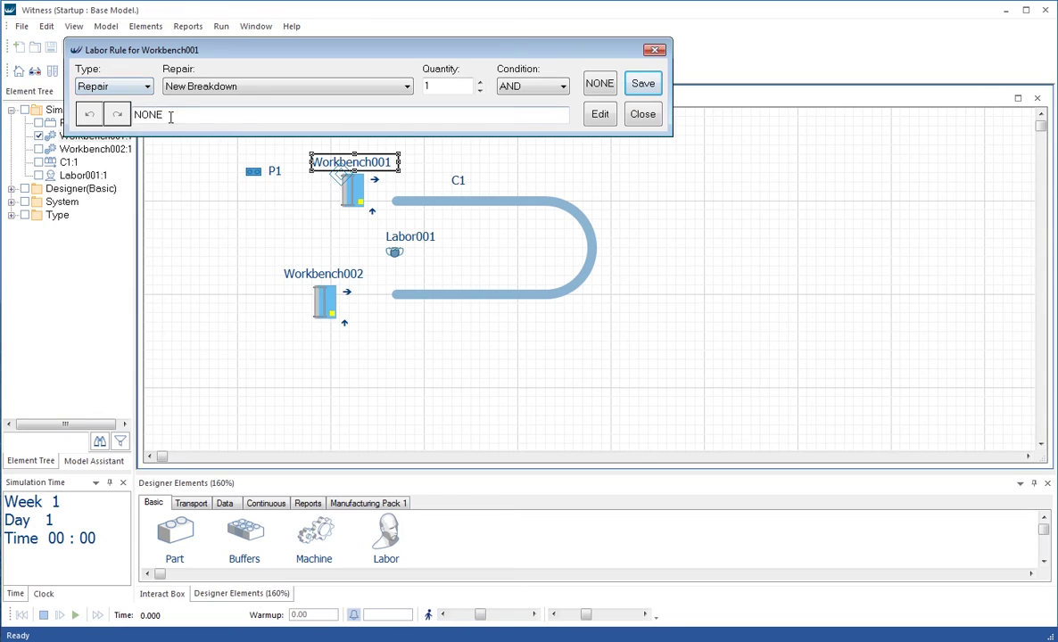
{"action": "left_click", "coordinate": [409, 246]}
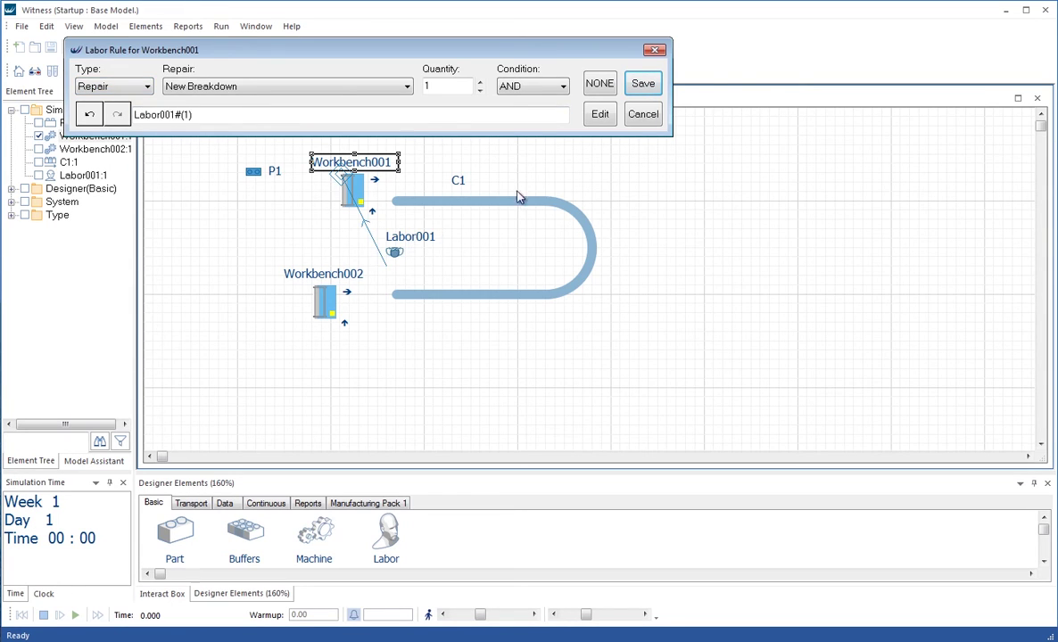
{"action": "left_click", "coordinate": [643, 84]}
{"action": "left_click", "coordinate": [643, 114]}
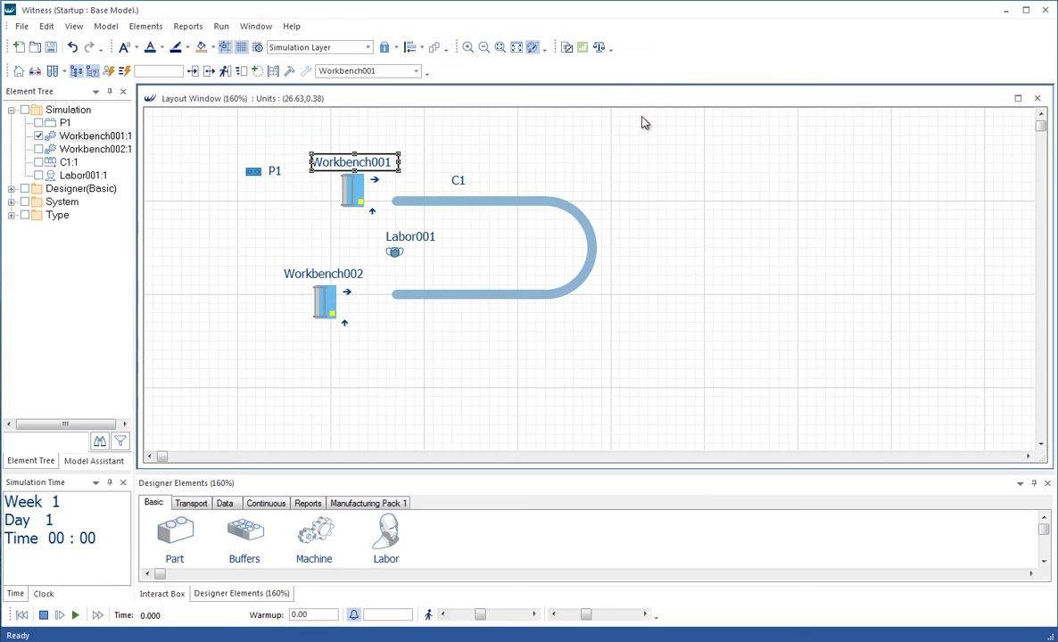
Give Workbench002 the same Repair (New Breakdown) labor rule using Labor001 and save it
{"action": "left_click", "coordinate": [326, 270]}
{"action": "left_click", "coordinate": [211, 70]}
{"action": "left_click", "coordinate": [424, 243]}
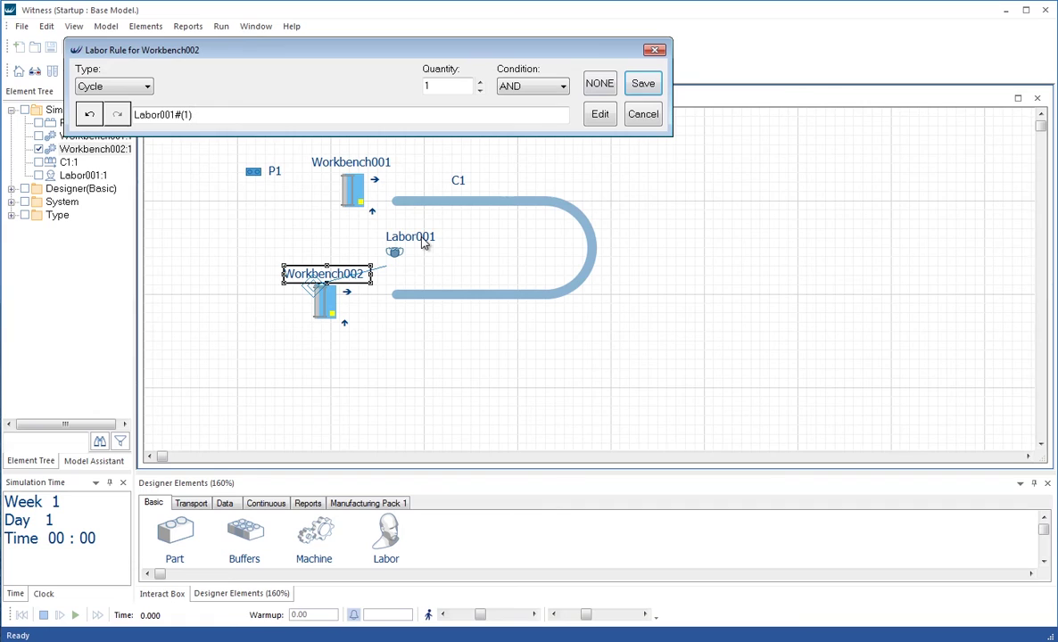
{"action": "left_click", "coordinate": [90, 115]}
{"action": "left_click", "coordinate": [97, 87]}
{"action": "left_click", "coordinate": [94, 114]}
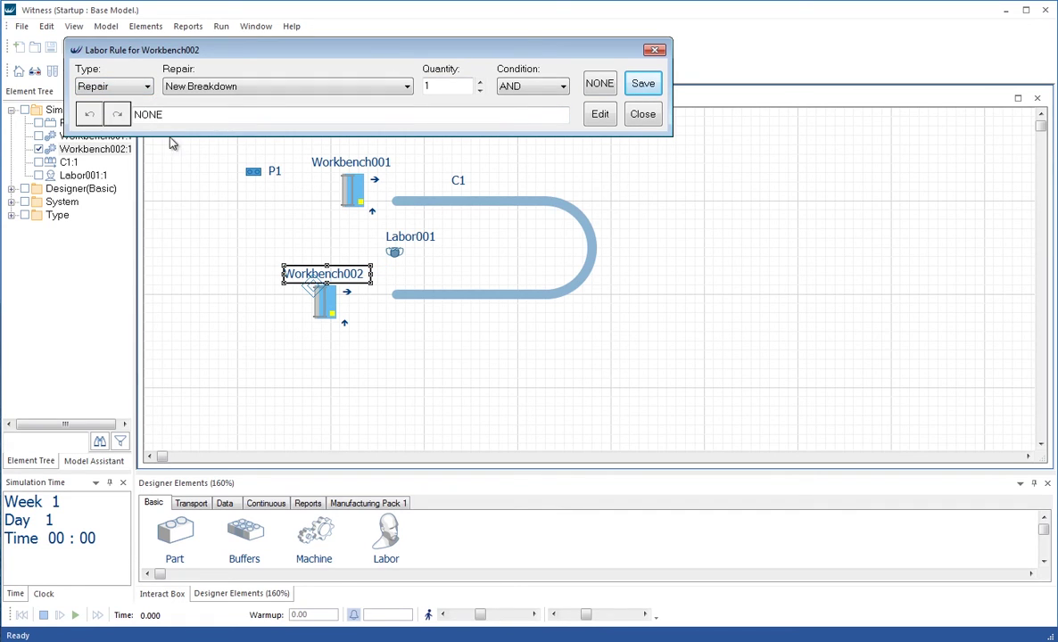
{"action": "left_click", "coordinate": [395, 254]}
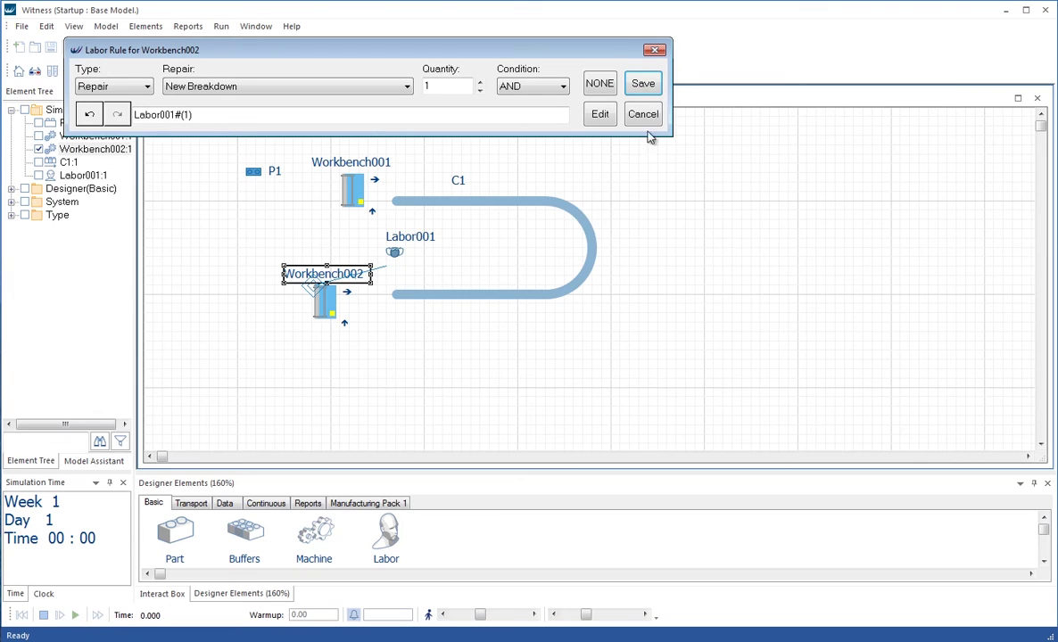
{"action": "left_click", "coordinate": [646, 86]}
{"action": "left_click", "coordinate": [649, 114]}
{"action": "left_click", "coordinate": [642, 188]}
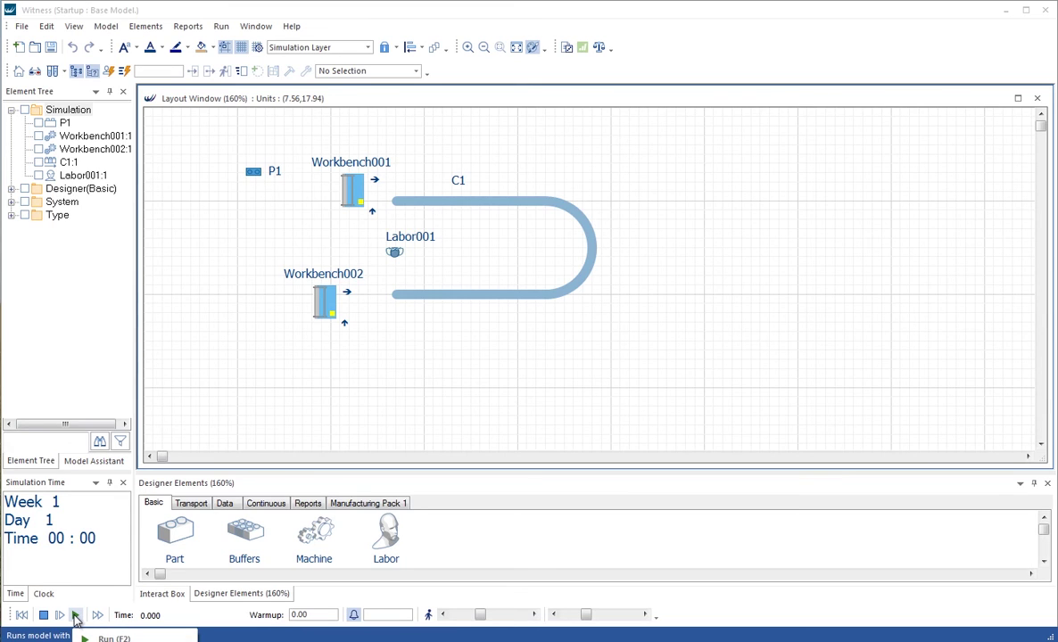
Run the simulation with smooth movement, letting parts circulate on C1 up to time 580.8
{"action": "left_click", "coordinate": [75, 617]}
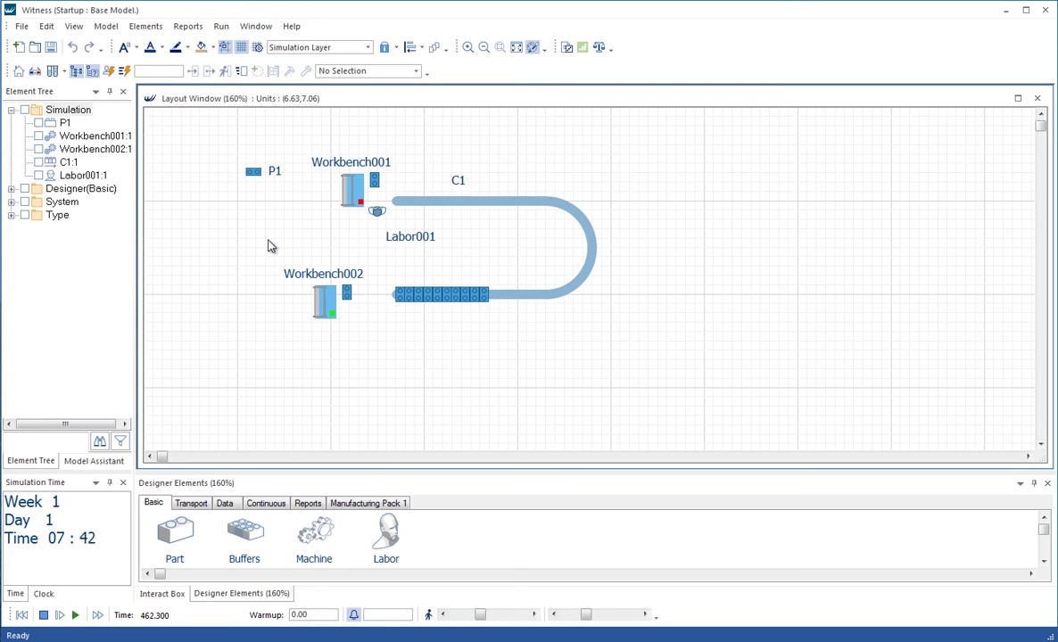
{"action": "left_click", "coordinate": [428, 615]}
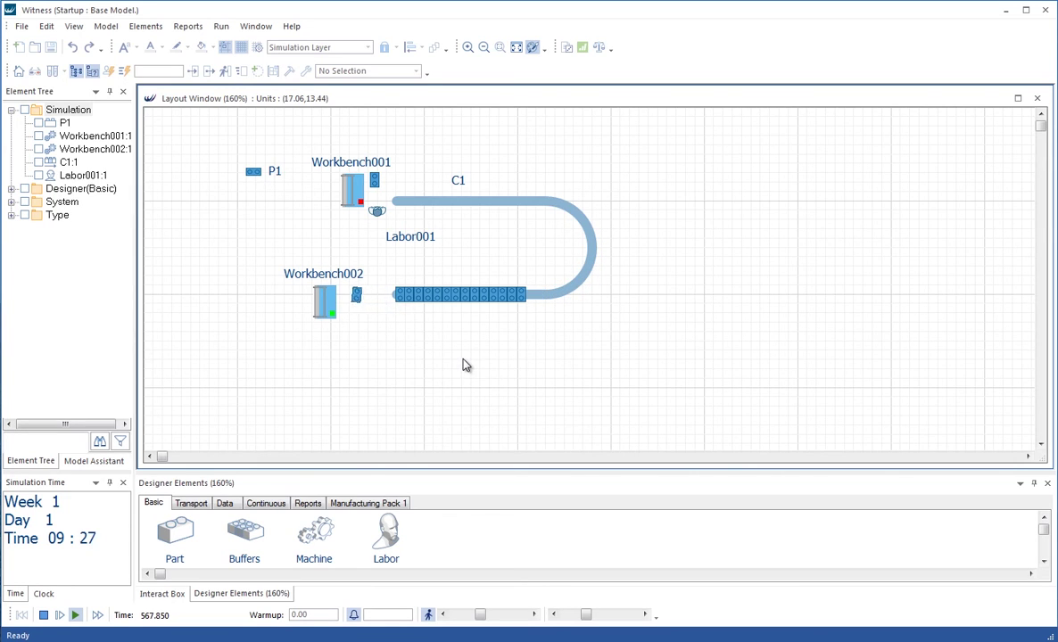
Give Workbench001 finish-cycle actions: IF UNIFORM(0,1)<0.5, LENGTH=1.0, ENDIF
{"action": "double_click", "coordinate": [357, 197]}
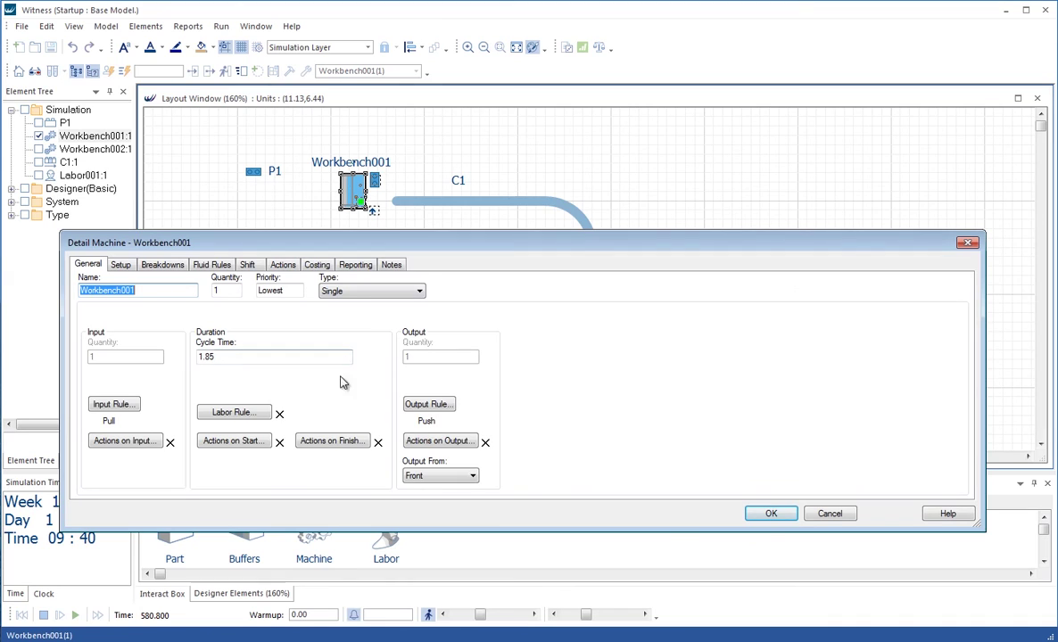
{"action": "left_click", "coordinate": [332, 442]}
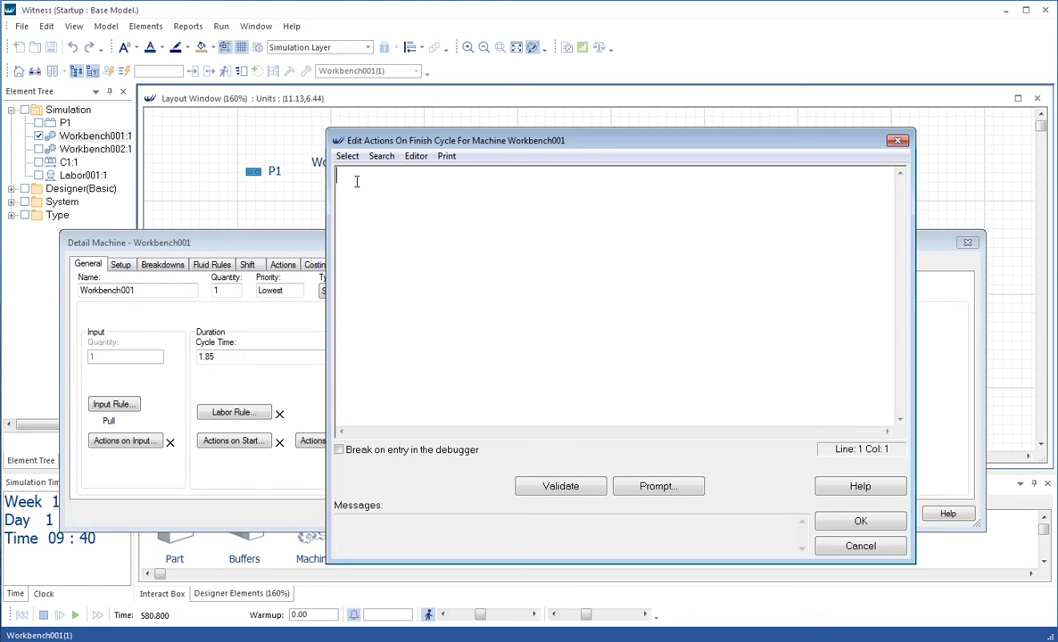
{"action": "type", "text": "IF UNIFORM"}
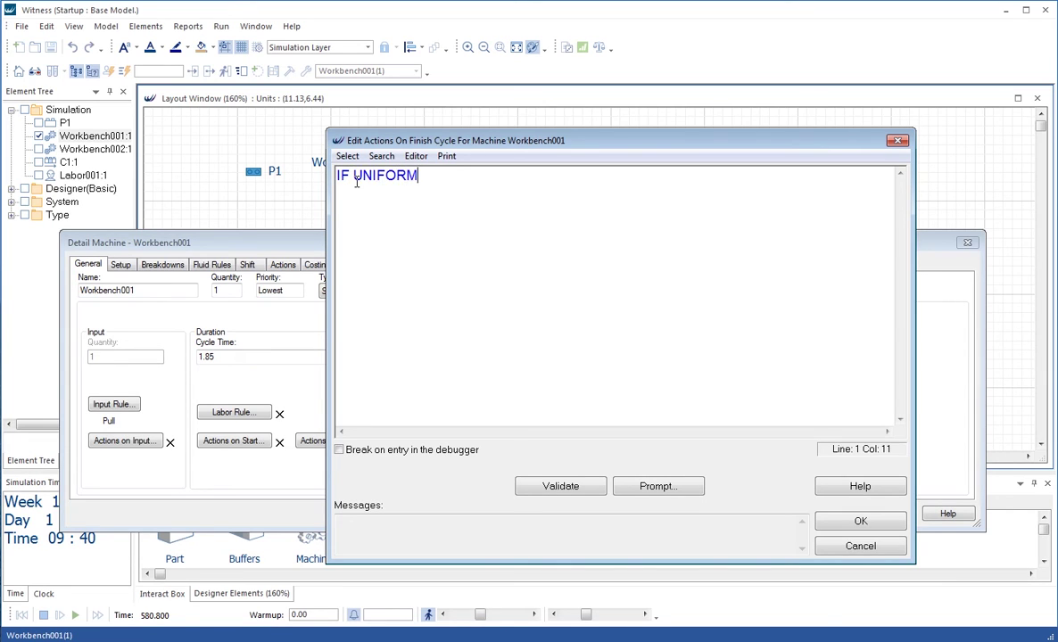
{"action": "type", "text": "(0.,"}
{"action": "type", "text": "1"}
{"action": "type", "text": ")<0"}
{"action": "type", "text": ".5"}
{"action": "key", "text": "Return"}
{"action": "type", "text": "LENGTH"}
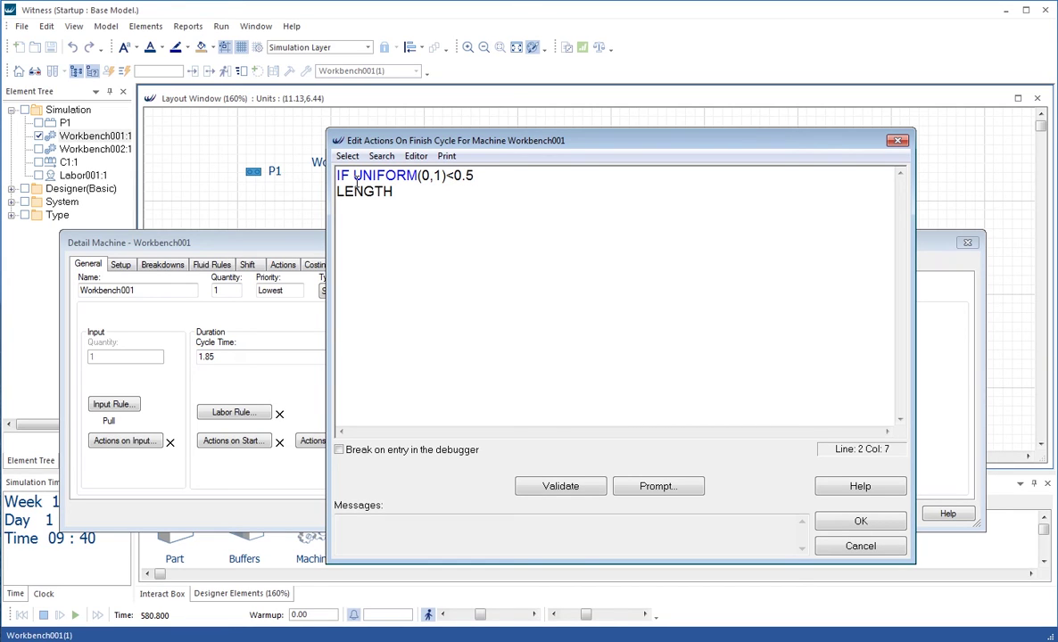
{"action": "type", "text": "=1.0"}
{"action": "key", "text": "Return"}
{"action": "type", "text": "endif"}
{"action": "key", "text": "BackSpace"}
{"action": "key", "text": "BackSpace"}
{"action": "key", "text": "BackSpace"}
{"action": "key", "text": "BackSpace"}
{"action": "key", "text": "BackSpace"}
{"action": "type", "text": "ENDIF"}
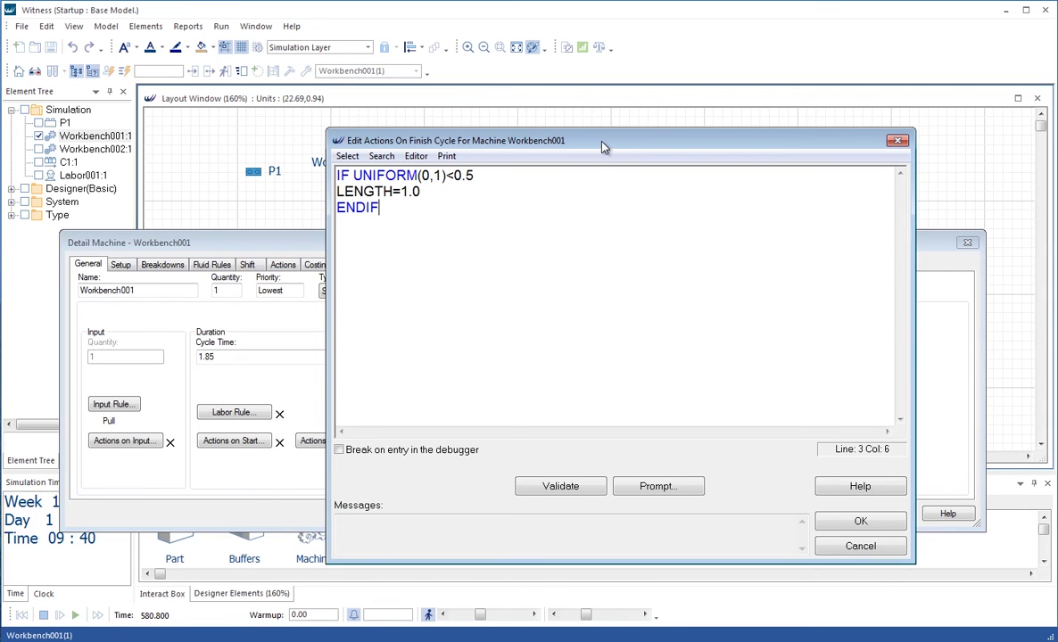
{"action": "left_click_drag", "start_coordinate": [603, 144], "coordinate": [565, 137]}
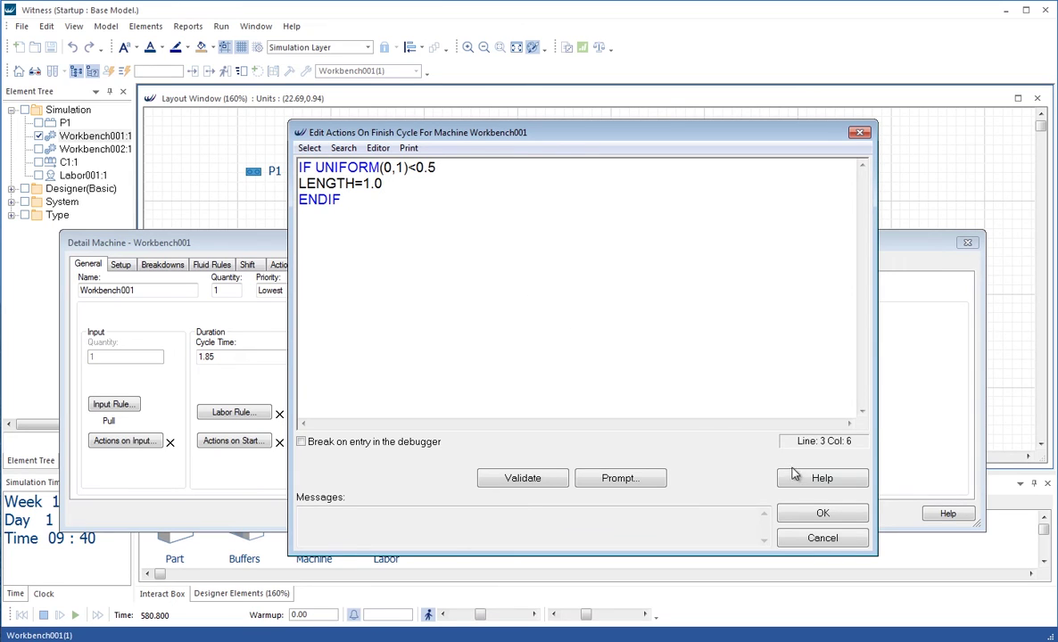
{"action": "left_click", "coordinate": [821, 514]}
Confirm Workbench001's details, reset the clock to zero and rerun with a 5000 stop time
{"action": "left_click", "coordinate": [773, 514]}
{"action": "left_click", "coordinate": [492, 349]}
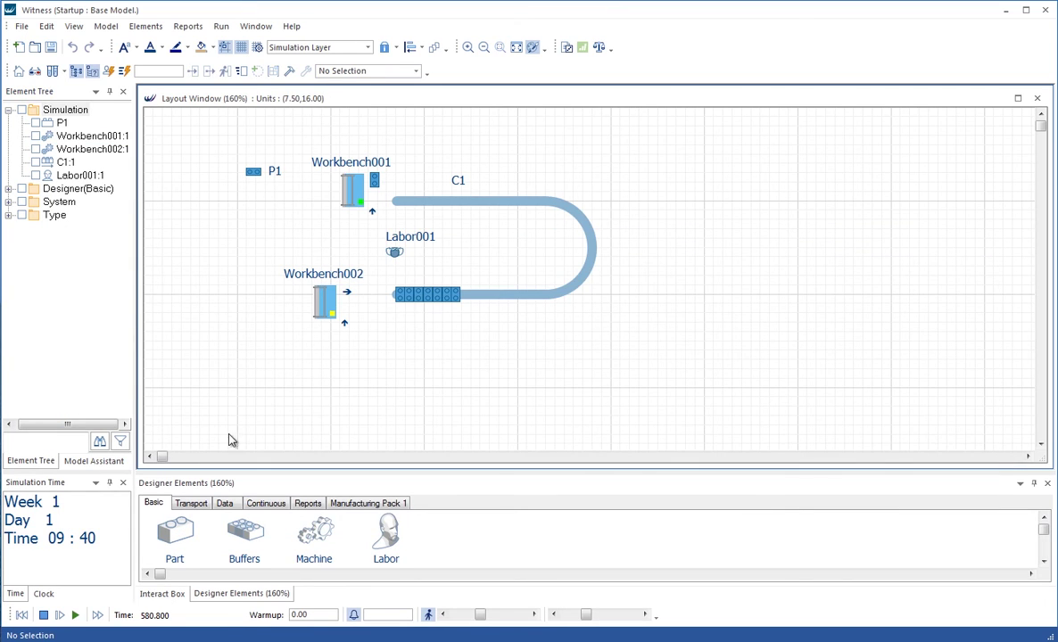
{"action": "left_click", "coordinate": [21, 616]}
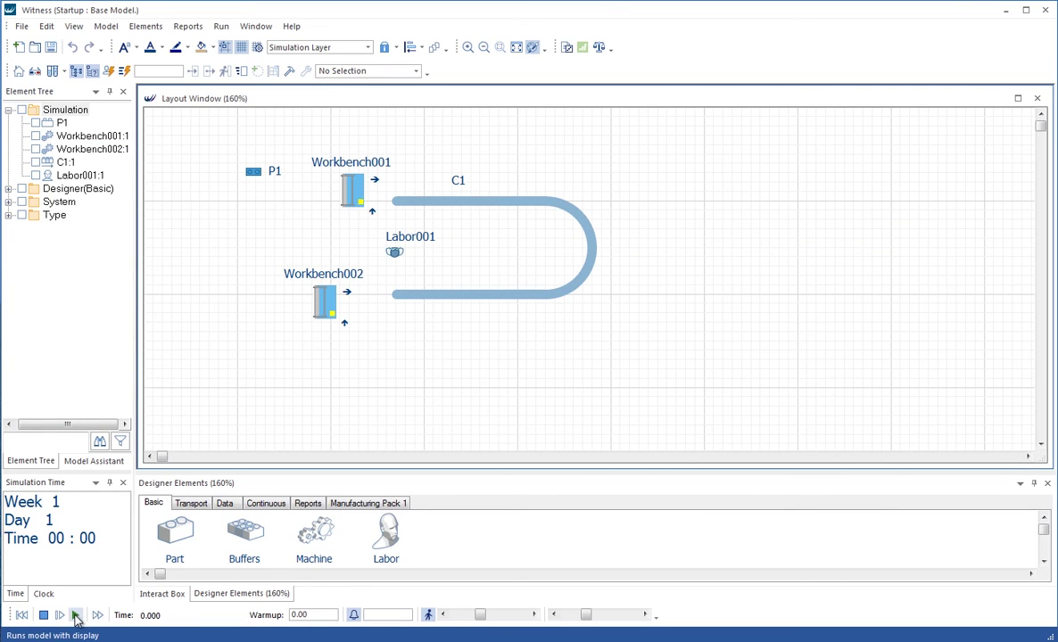
{"action": "left_click", "coordinate": [76, 616]}
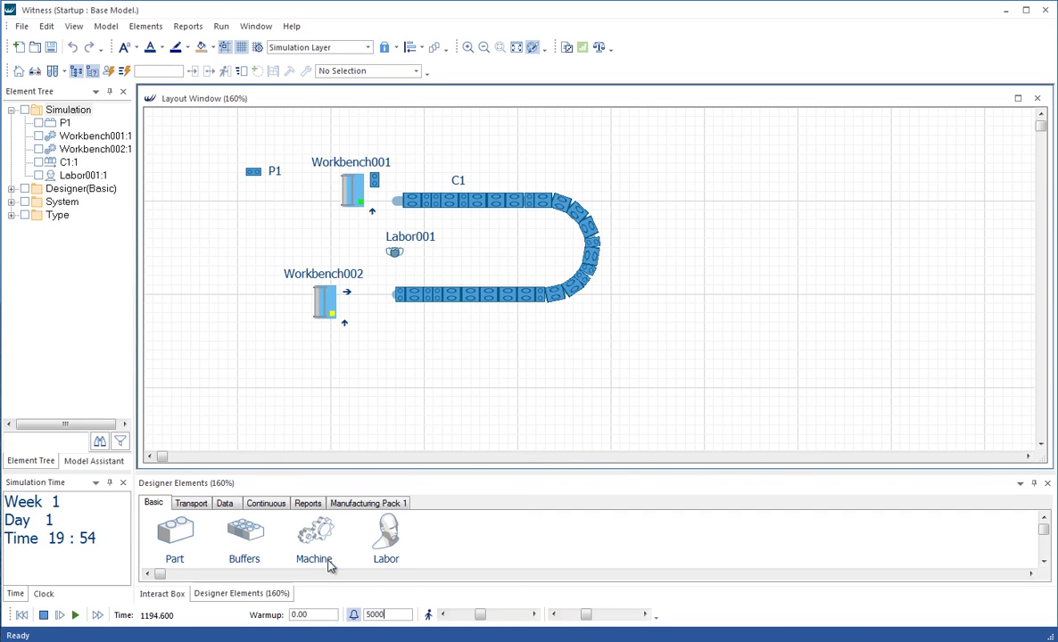
Run to 5000 without display and show Machine Statistics: Workbench001 53.20% busy, Workbench002 52.39%
{"action": "left_click", "coordinate": [98, 616]}
{"action": "left_click_drag", "start_coordinate": [219, 128], "coordinate": [637, 389]}
{"action": "right_click", "coordinate": [564, 295]}
{"action": "left_click", "coordinate": [606, 422]}
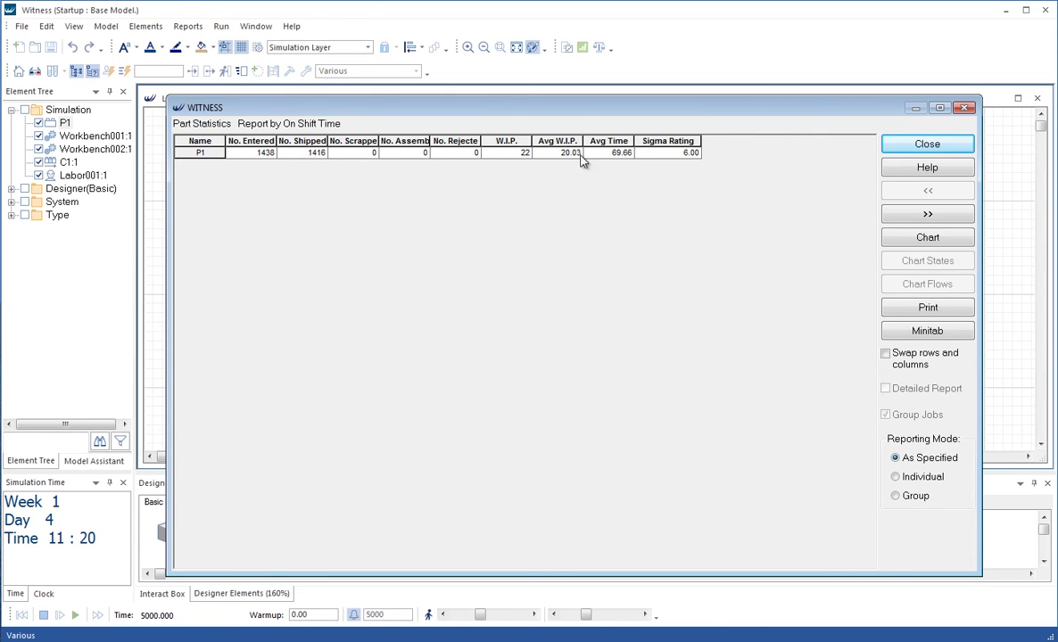
{"action": "left_click", "coordinate": [932, 218]}
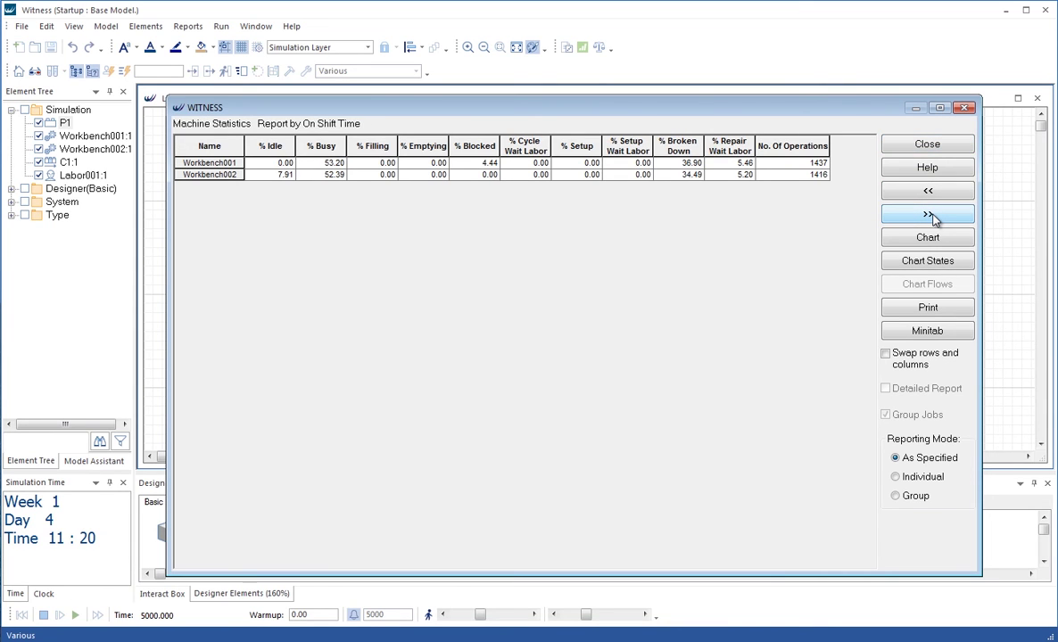
Chart both workbenches' machine states, then close the chart and the statistics report
{"action": "left_click", "coordinate": [937, 260]}
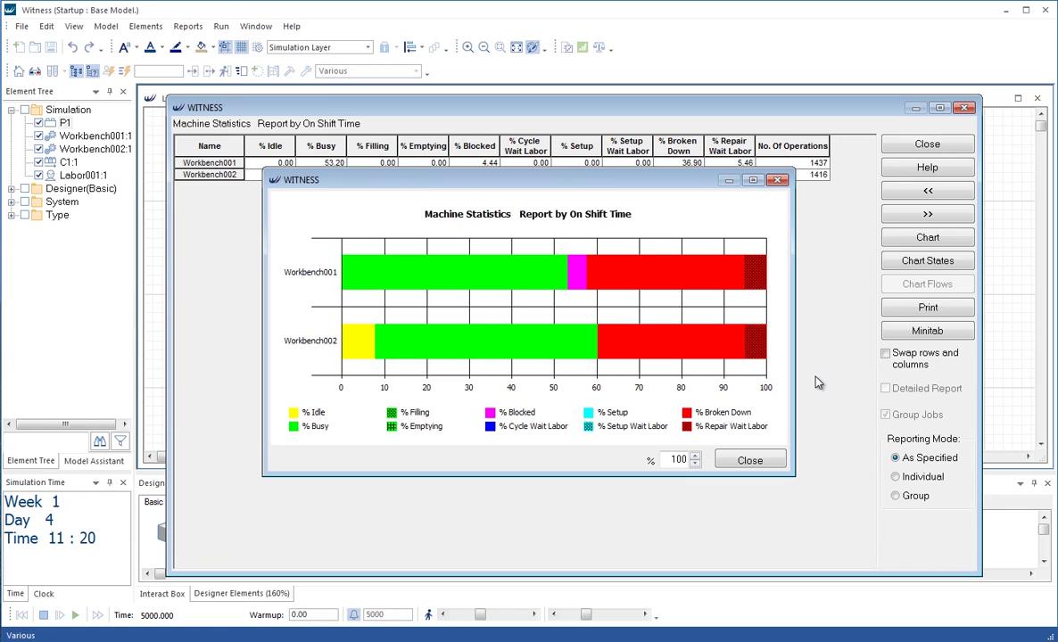
{"action": "left_click_drag", "start_coordinate": [679, 186], "coordinate": [628, 205]}
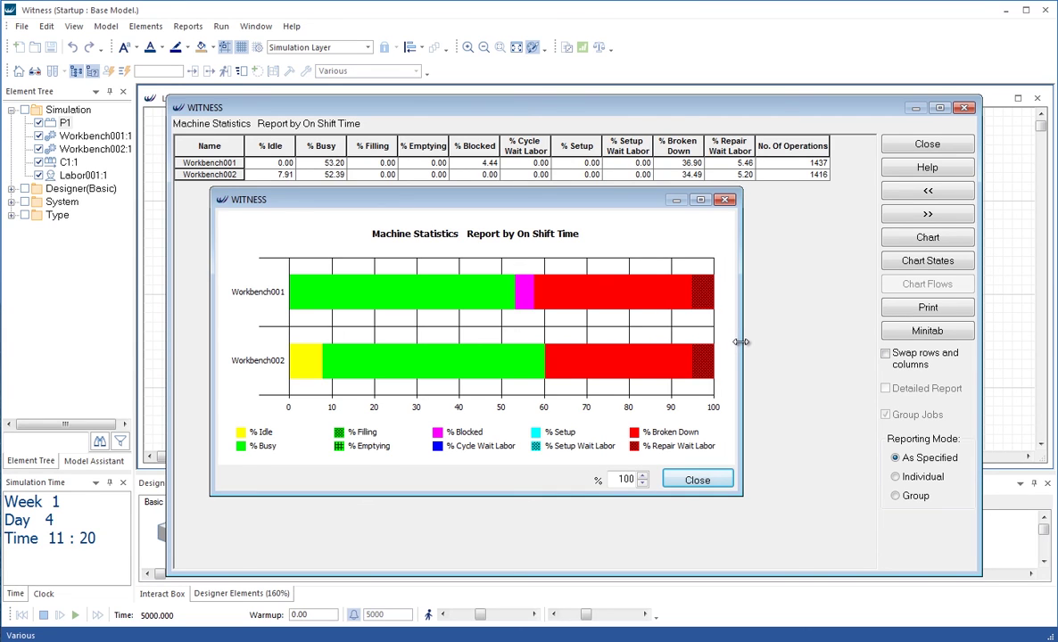
{"action": "left_click", "coordinate": [697, 482]}
{"action": "left_click", "coordinate": [928, 144]}
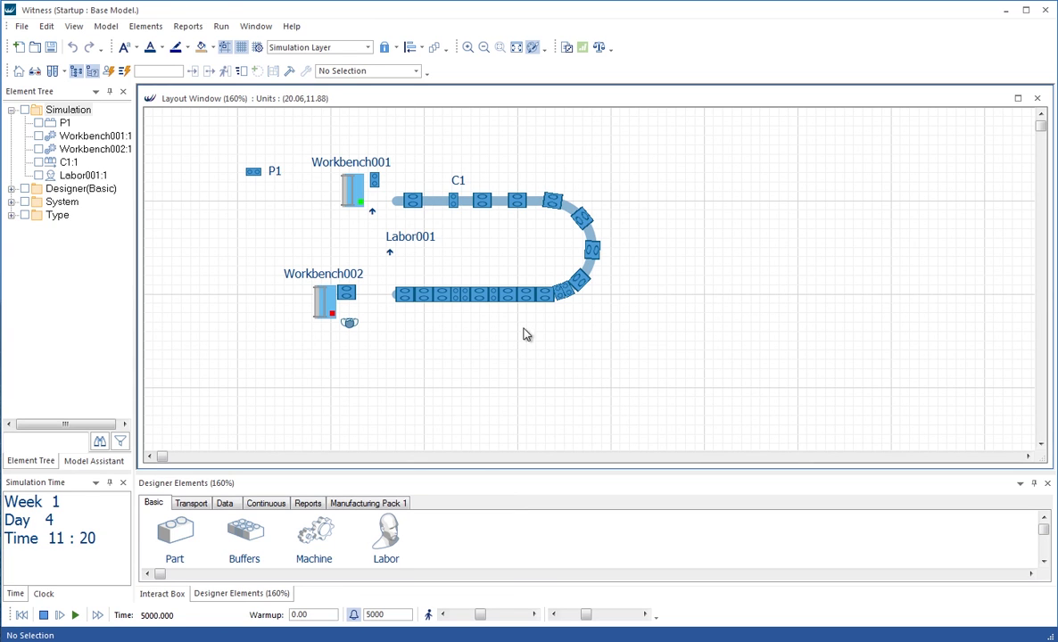
Zoom the layout from 160% to 230%
{"action": "scroll", "coordinate": [552, 332], "scroll_direction": "up", "scroll_amount": 1}
{"action": "scroll", "coordinate": [557, 342], "scroll_direction": "up", "scroll_amount": 1}
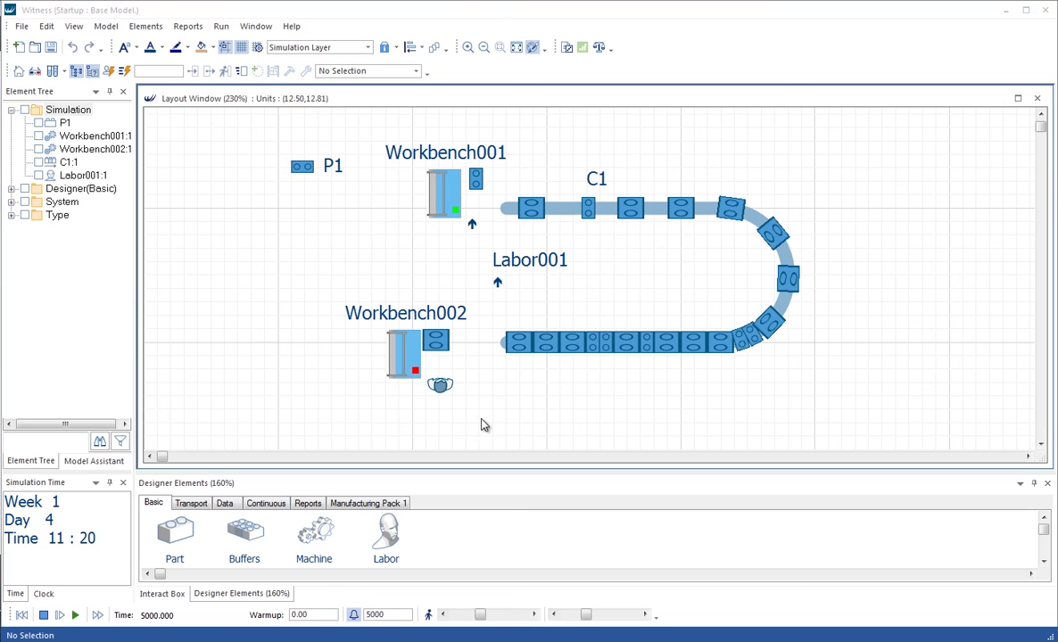
Read Labor001's detailed statistics, 71.39% busy with repair shares per workbench, then close them
{"action": "right_click", "coordinate": [541, 268]}
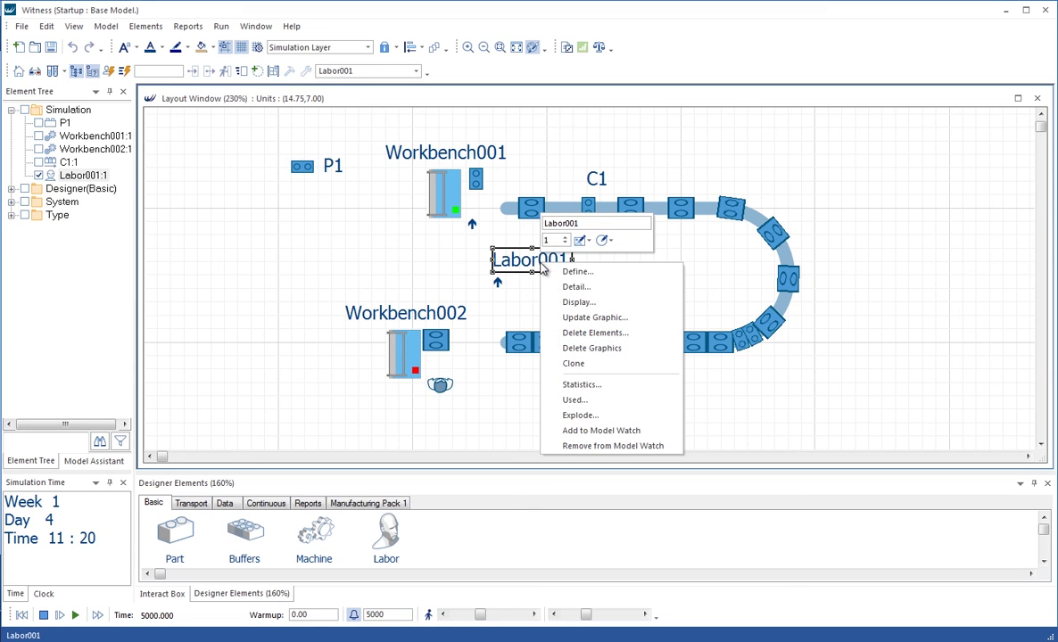
{"action": "left_click", "coordinate": [589, 384]}
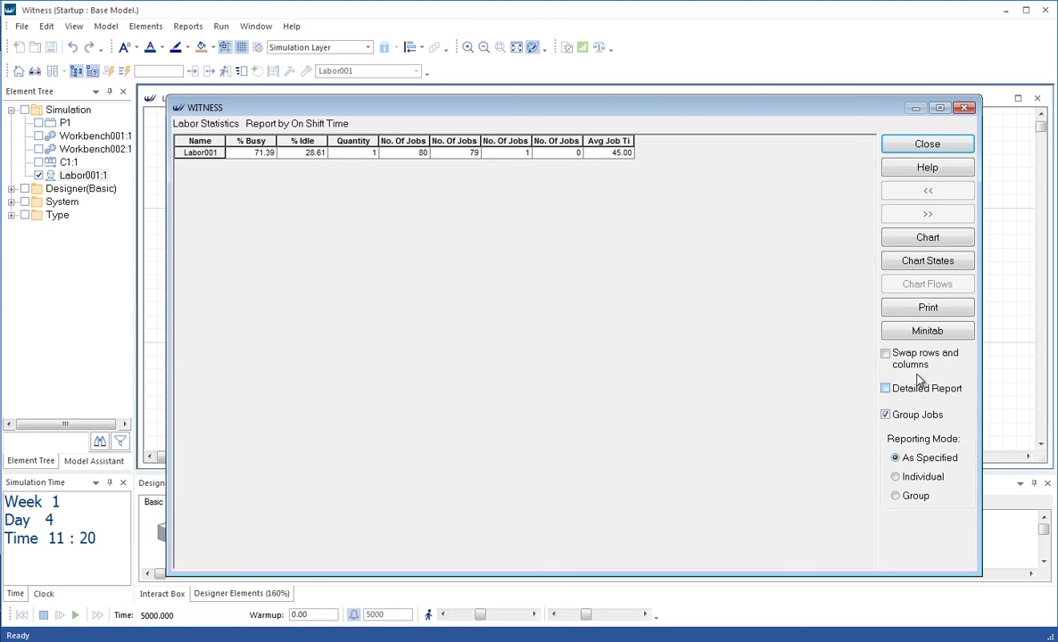
{"action": "left_click", "coordinate": [885, 390]}
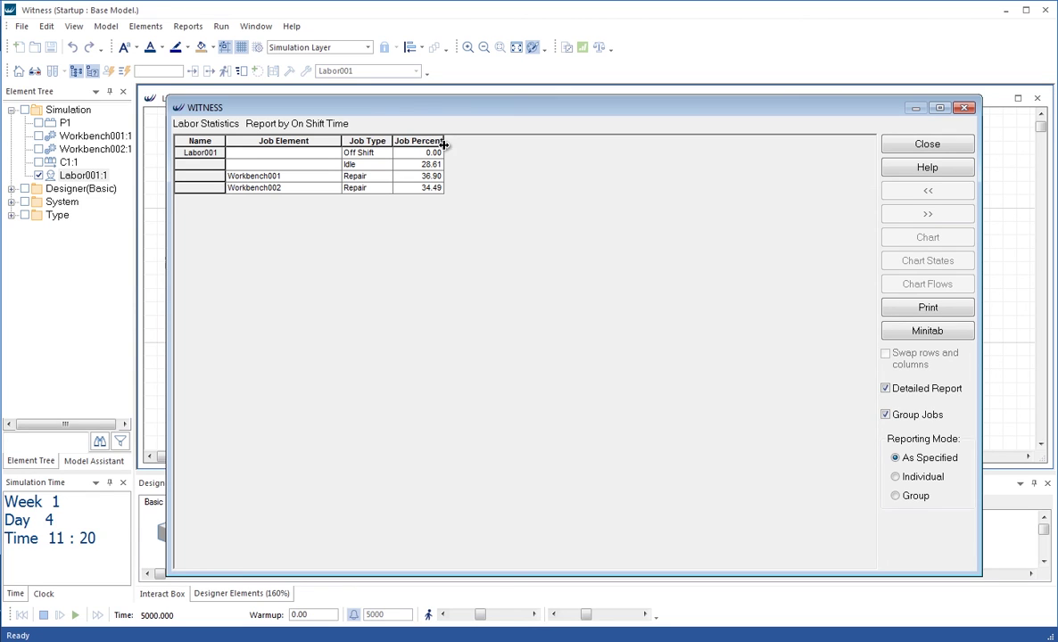
{"action": "left_click_drag", "start_coordinate": [444, 144], "coordinate": [498, 145]}
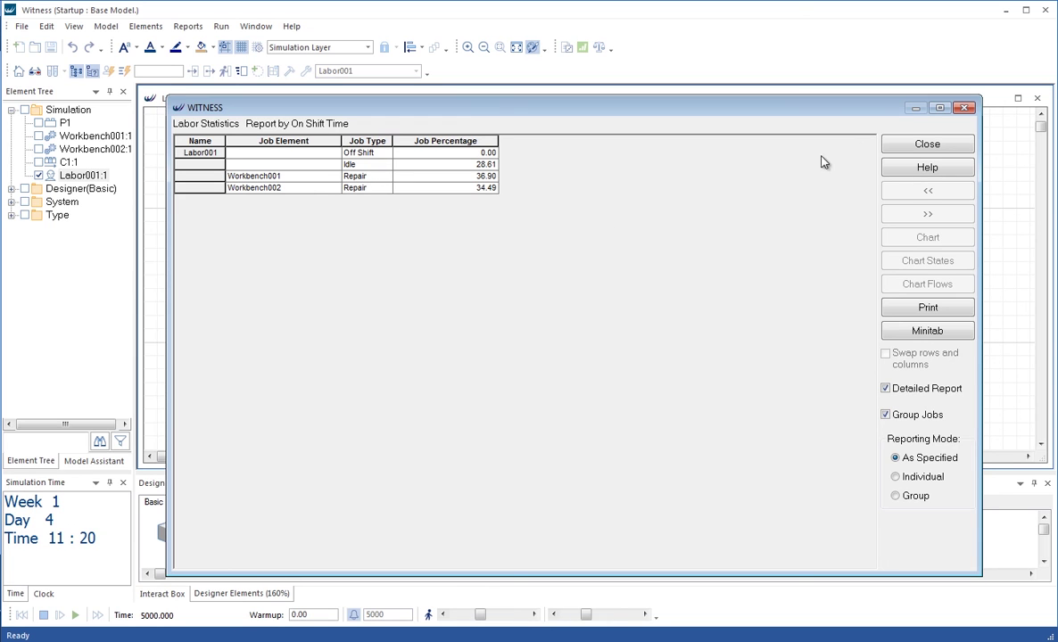
{"action": "left_click", "coordinate": [924, 144]}
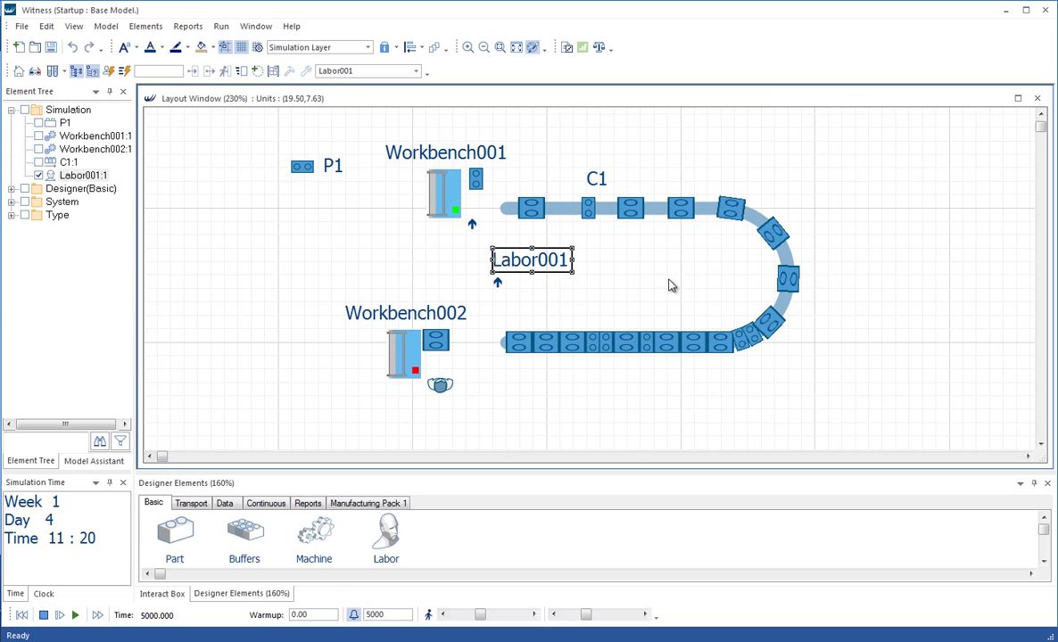